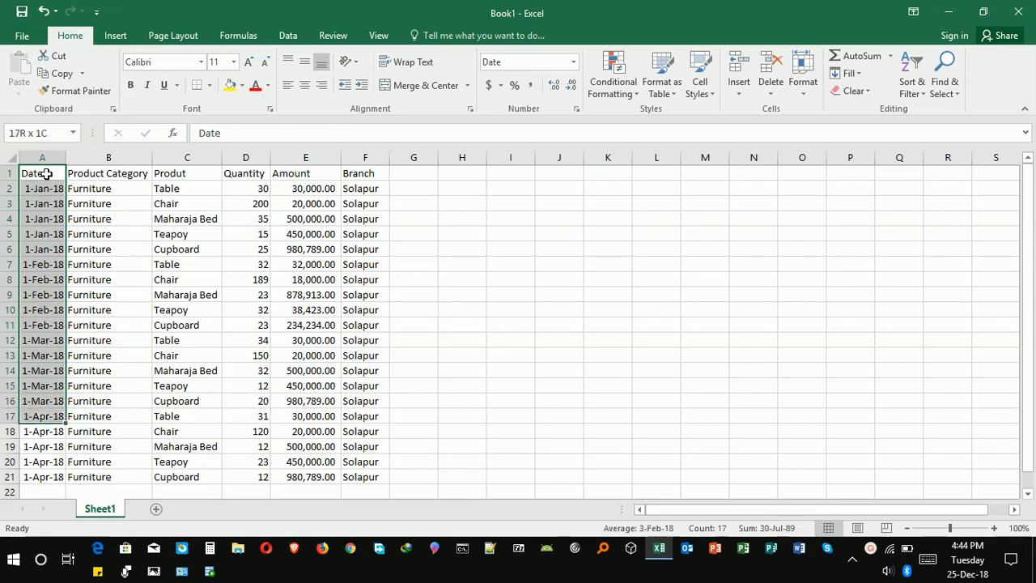
Select the whole sales data range A1:F21 with its headers and start creating a PivotTable from it.
key(shift+Right)
key(shift+Right)
key(shift+Right)
key(shift+Right)
key(shift+Right)
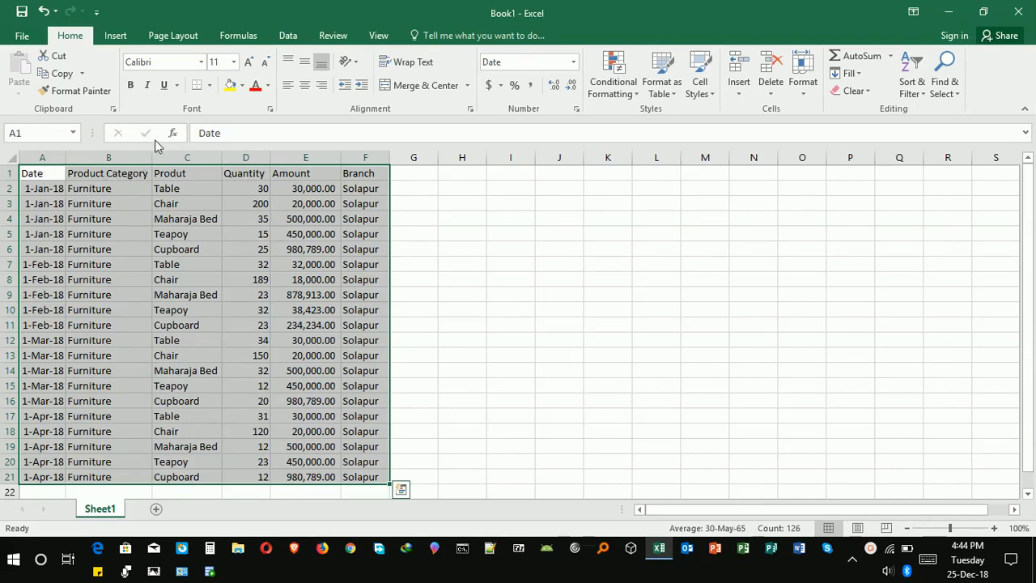
click(293, 37)
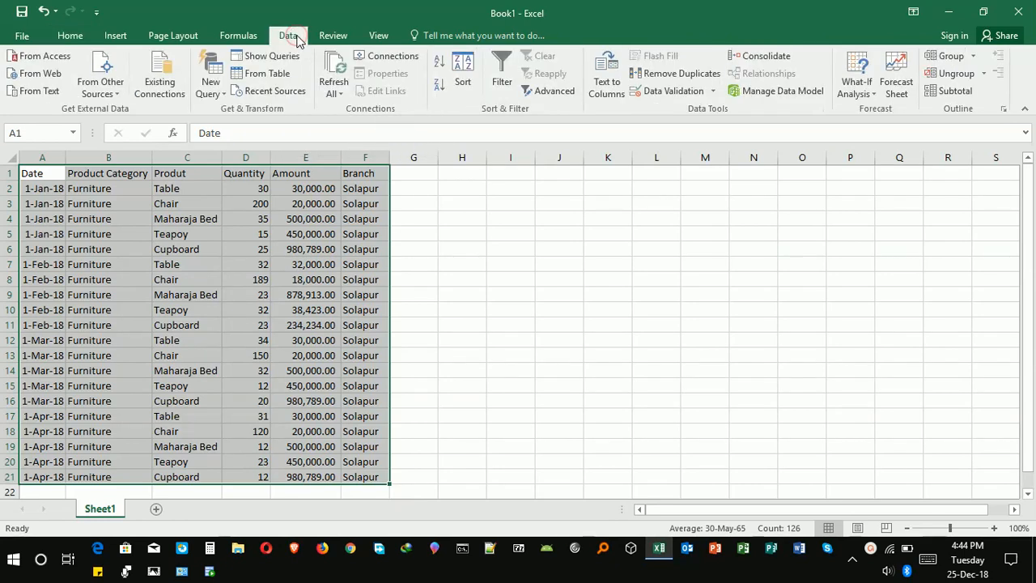
click(122, 40)
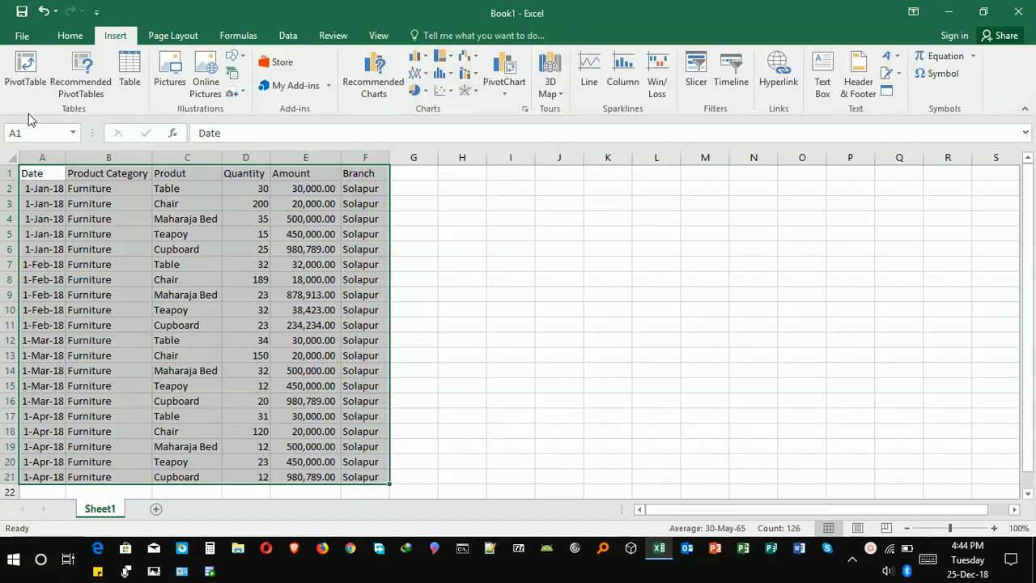
click(13, 86)
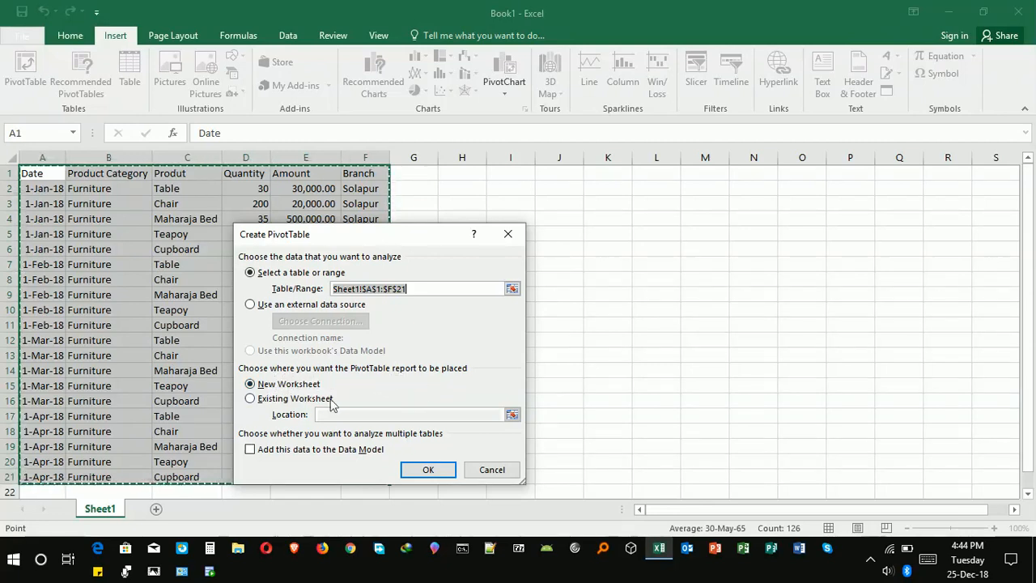
Place the PivotTable on the existing worksheet at cell H2 of Sheet1 and create it.
click(252, 400)
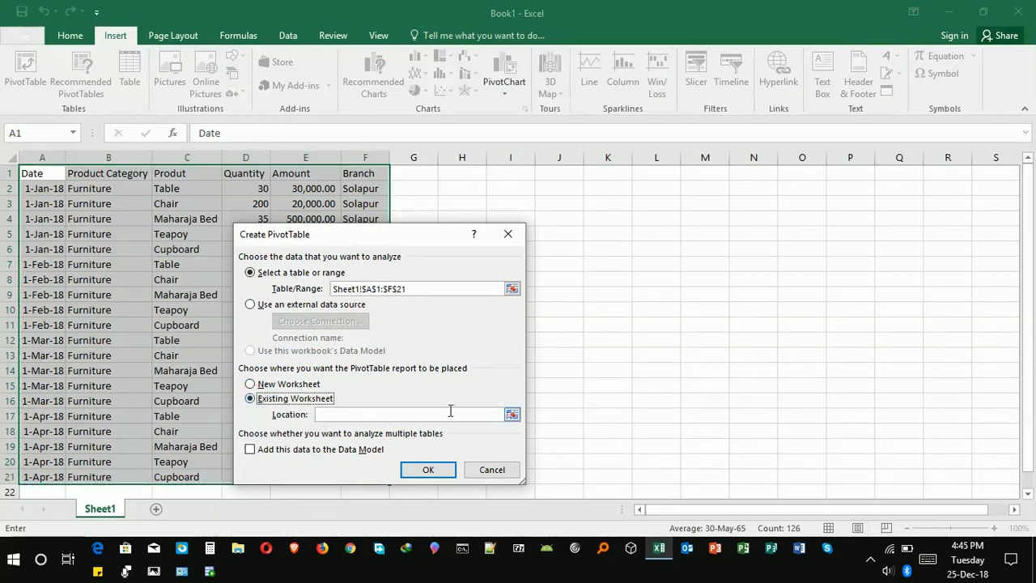
click(512, 414)
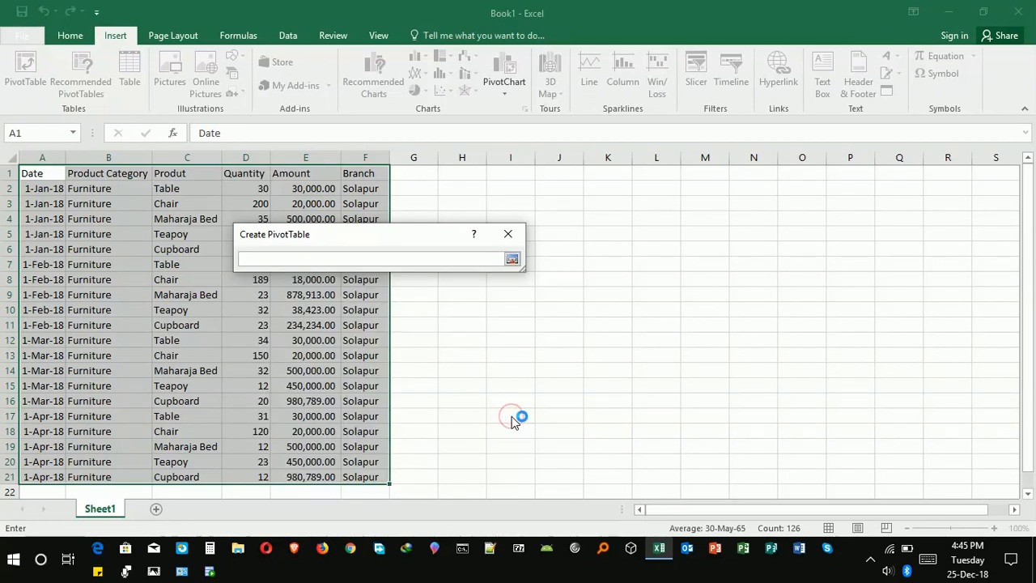
click(461, 185)
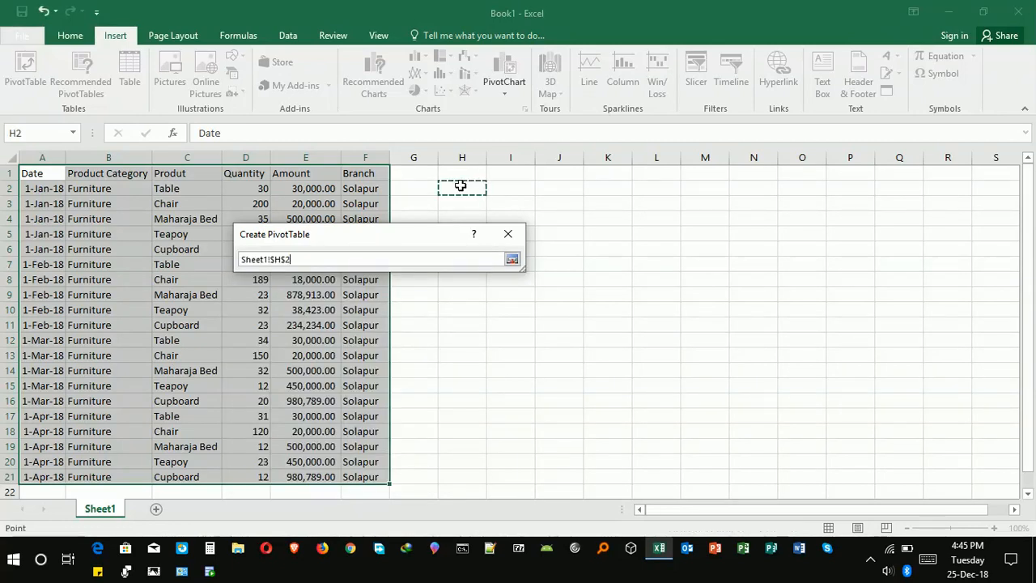
click(513, 259)
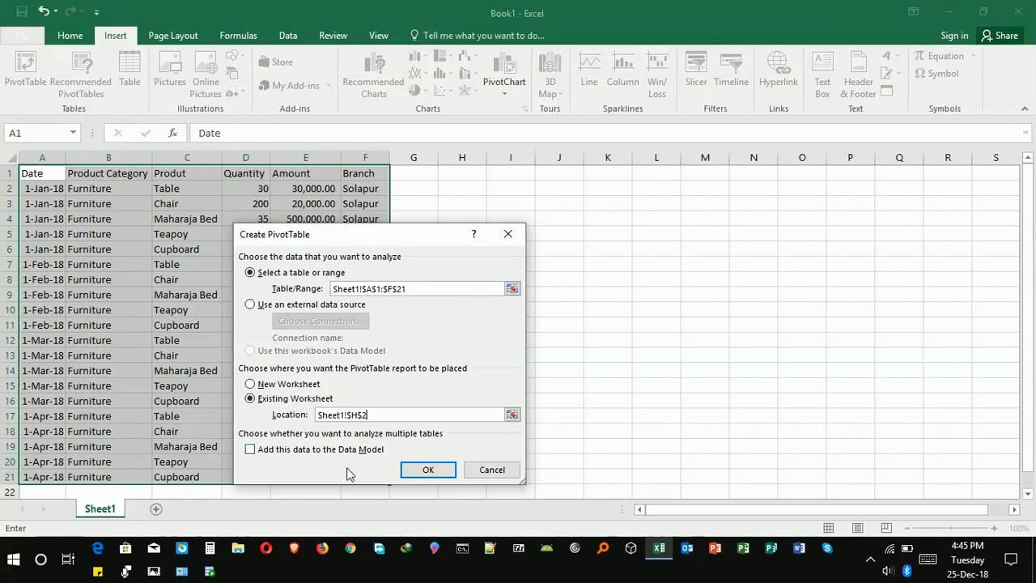
click(435, 472)
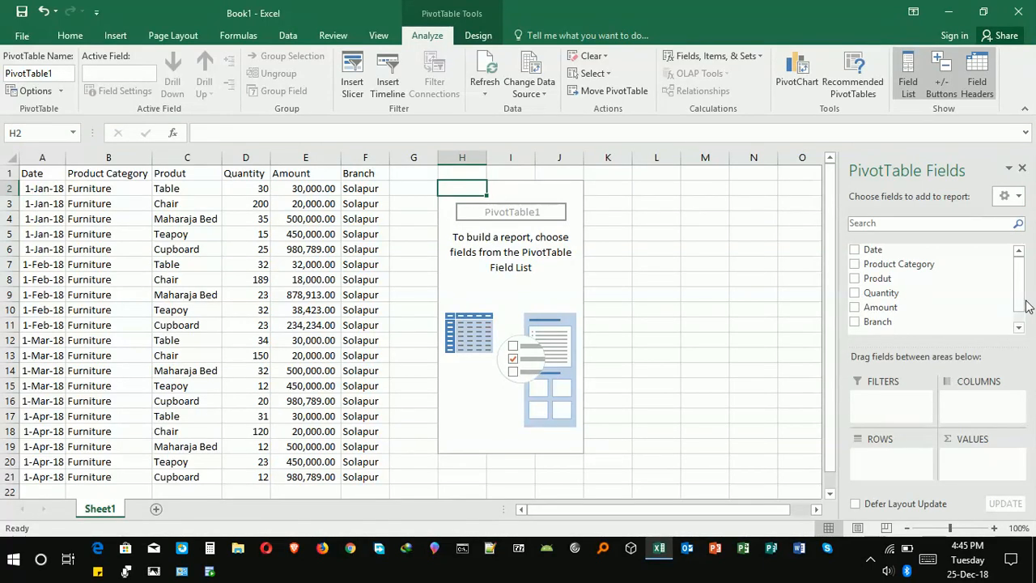
Add the Date field to the PivotTable and remove the individual Date entry from the rows so only Months groups them.
mouse_move(1021, 276)
mouse_down()
mouse_move(1020, 287)
mouse_move(1019, 274)
mouse_up()
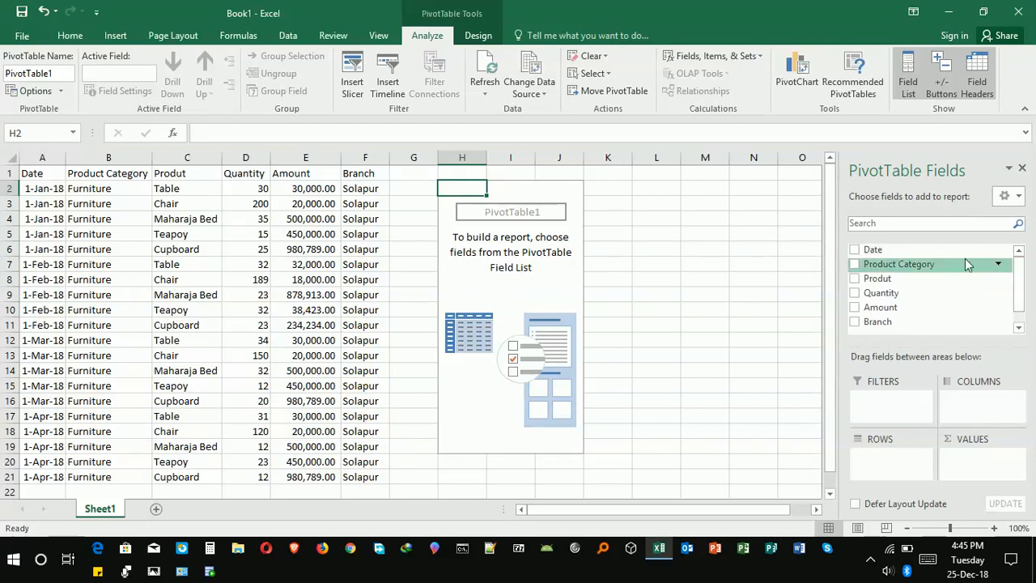
click(857, 251)
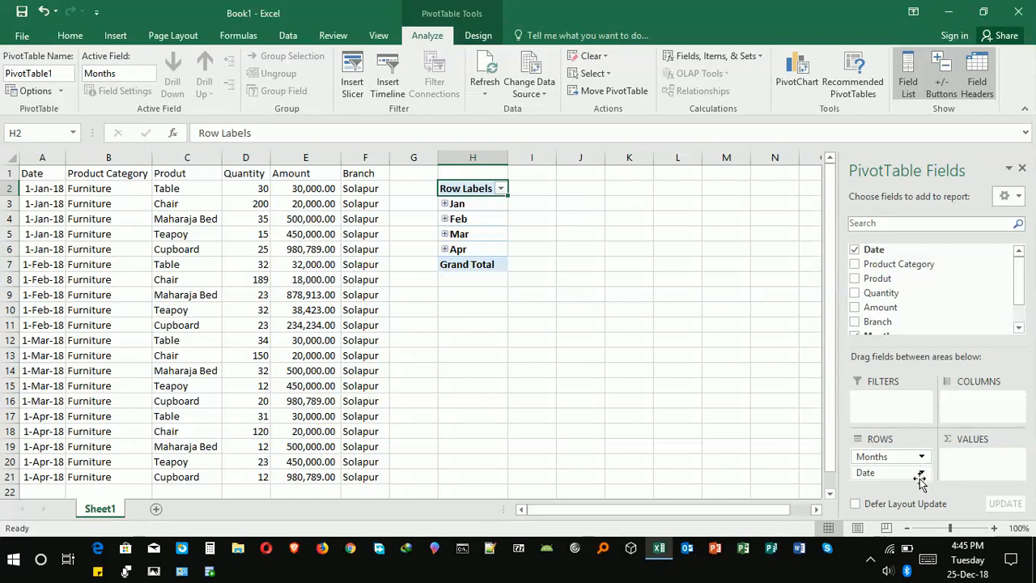
mouse_move(921, 480)
mouse_down()
mouse_move(923, 463)
mouse_move(922, 476)
mouse_up()
drag(916, 476, 915, 476)
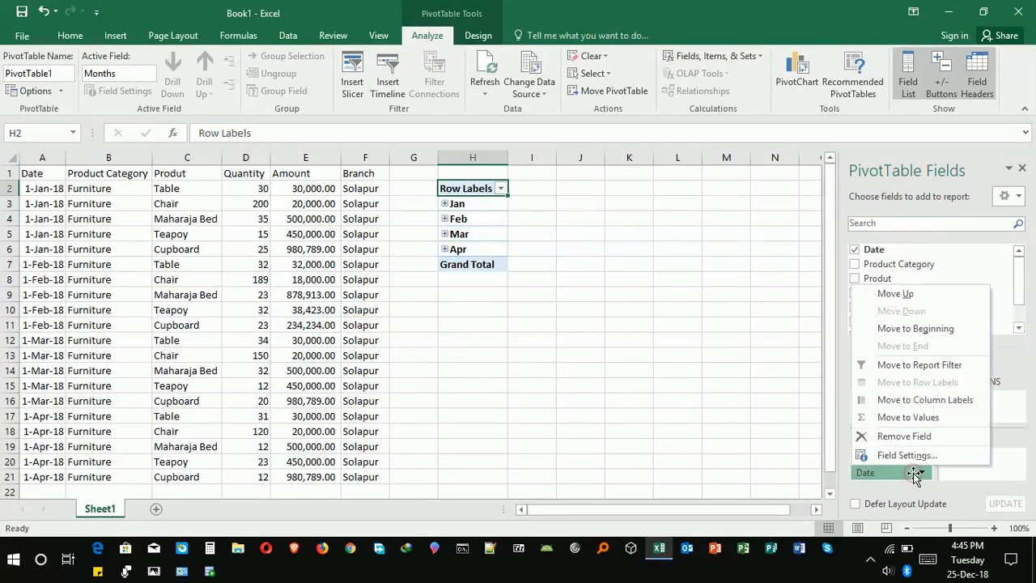
click(919, 442)
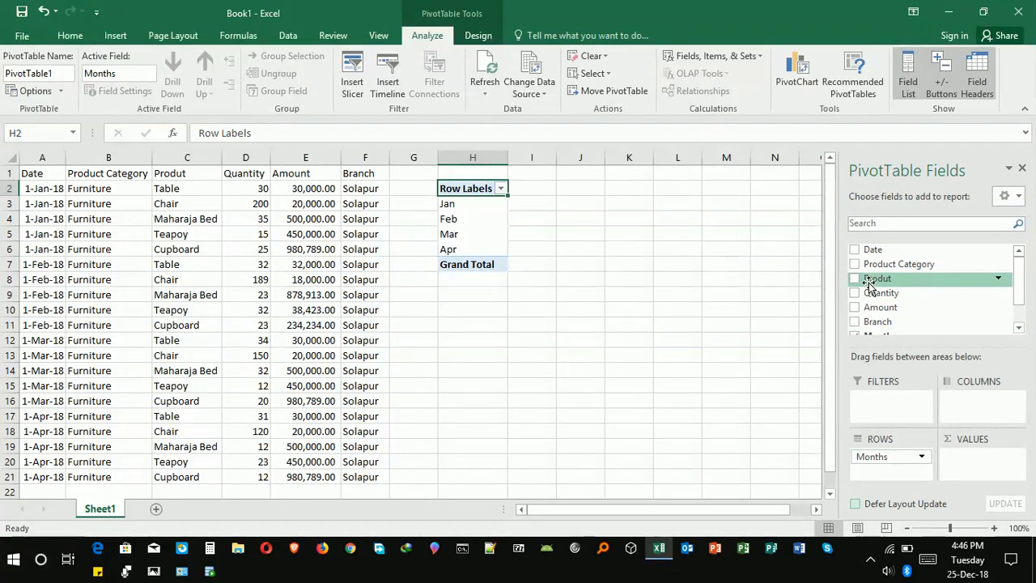
Use the Produt field as the PivotTable's columns and sum the Amount field as its values.
drag(870, 285, 984, 402)
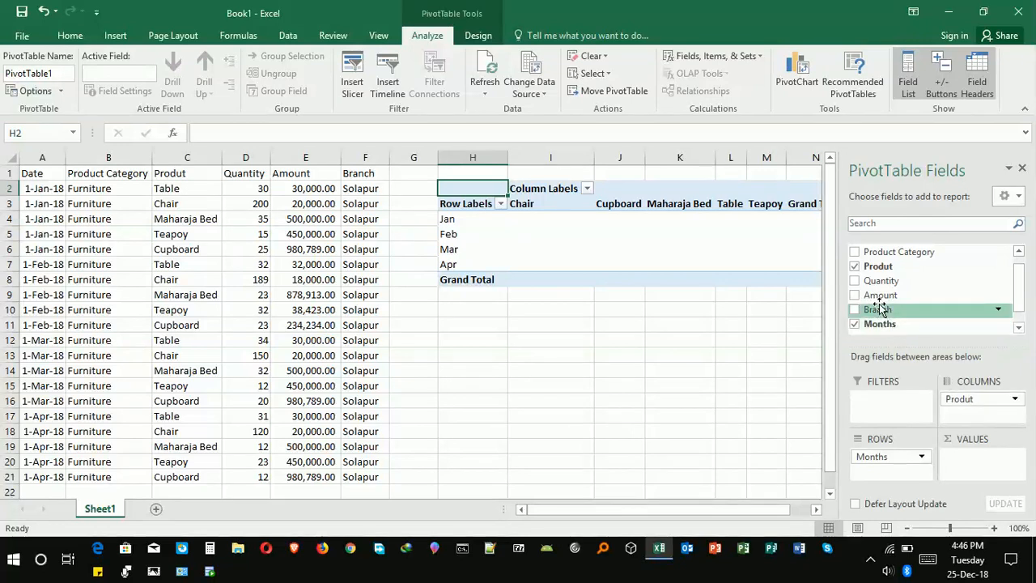
drag(937, 297, 1004, 471)
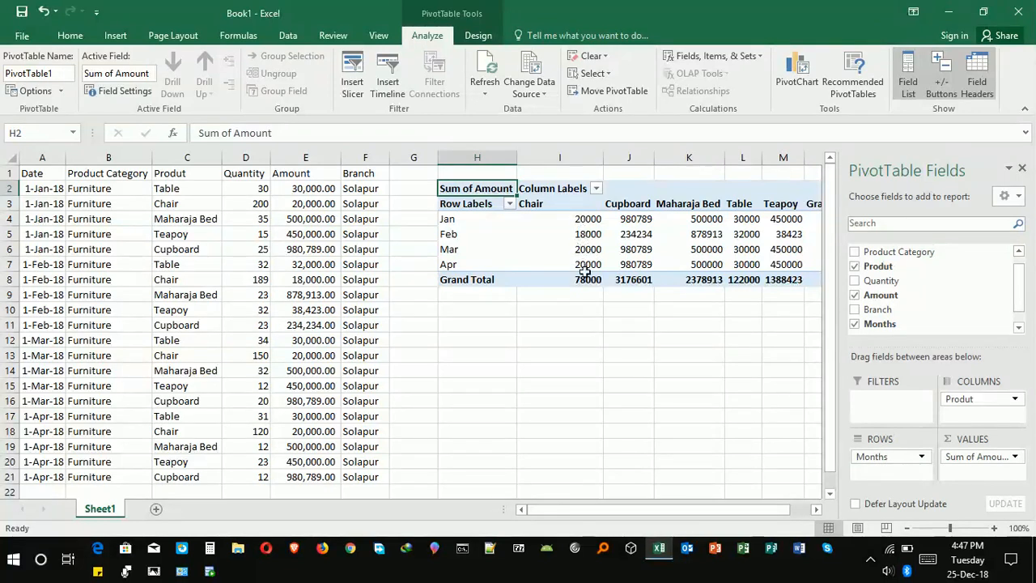
mouse_move(585, 272)
Swap the PivotTable layout, with Produt in the rows and Months in the columns, and review each product's monthly amounts.
drag(980, 405, 902, 478)
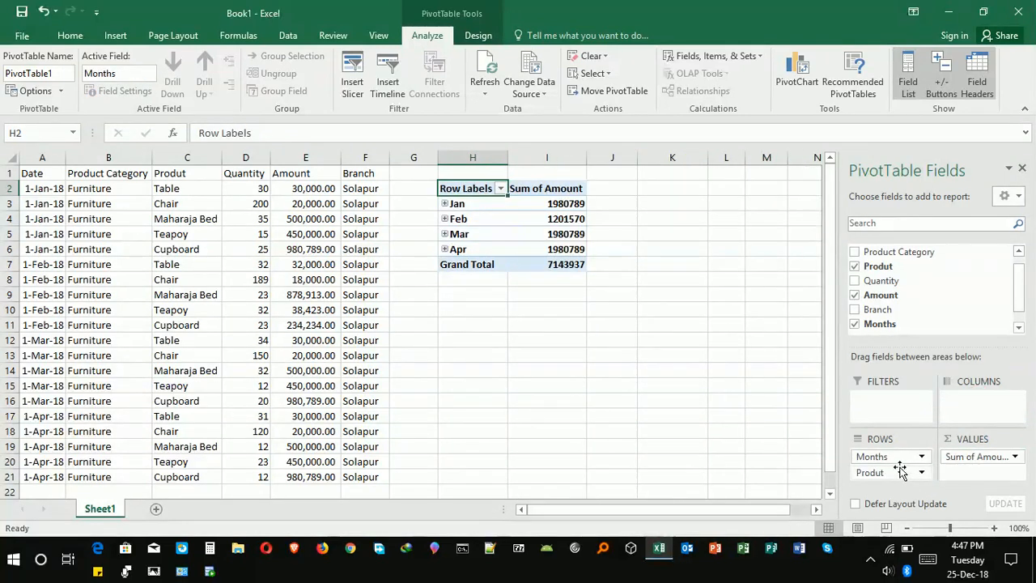
drag(899, 459, 966, 404)
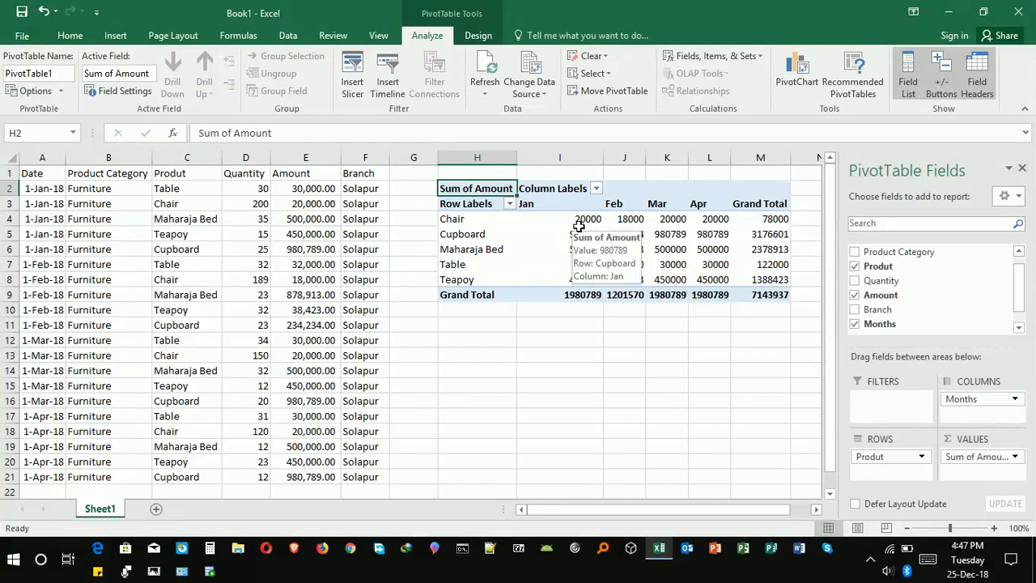
mouse_move(624, 221)
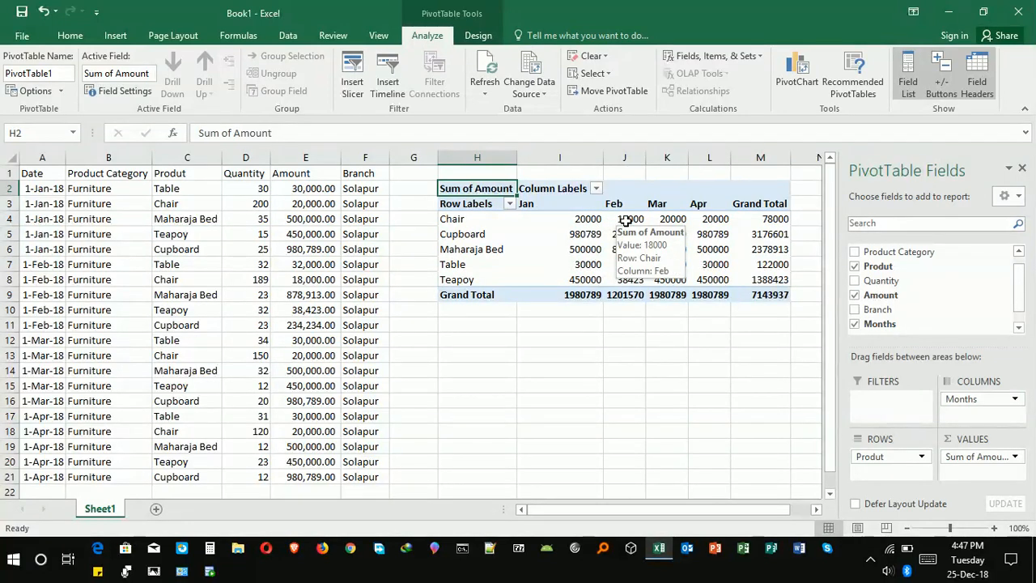
mouse_move(704, 219)
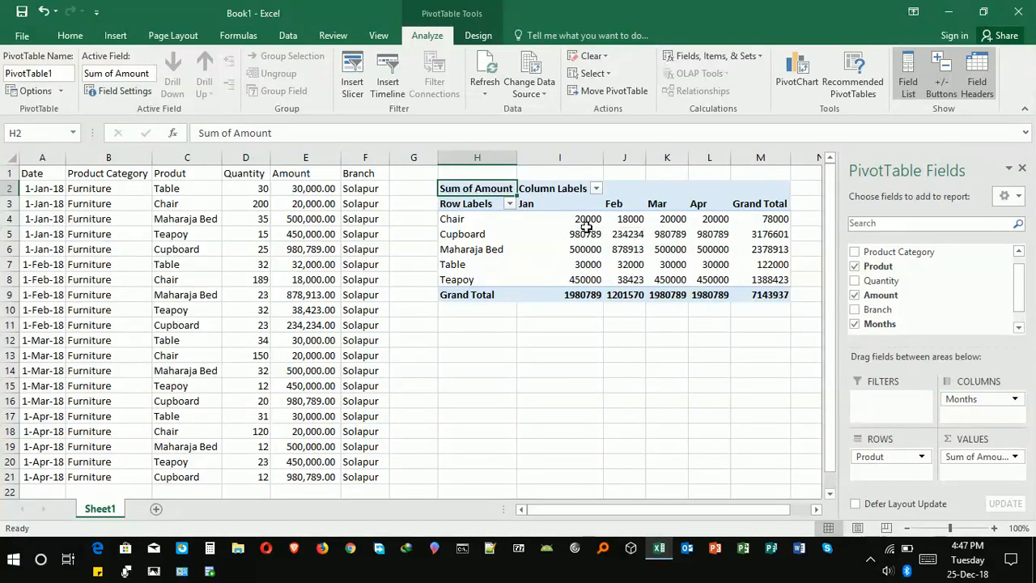
mouse_move(655, 220)
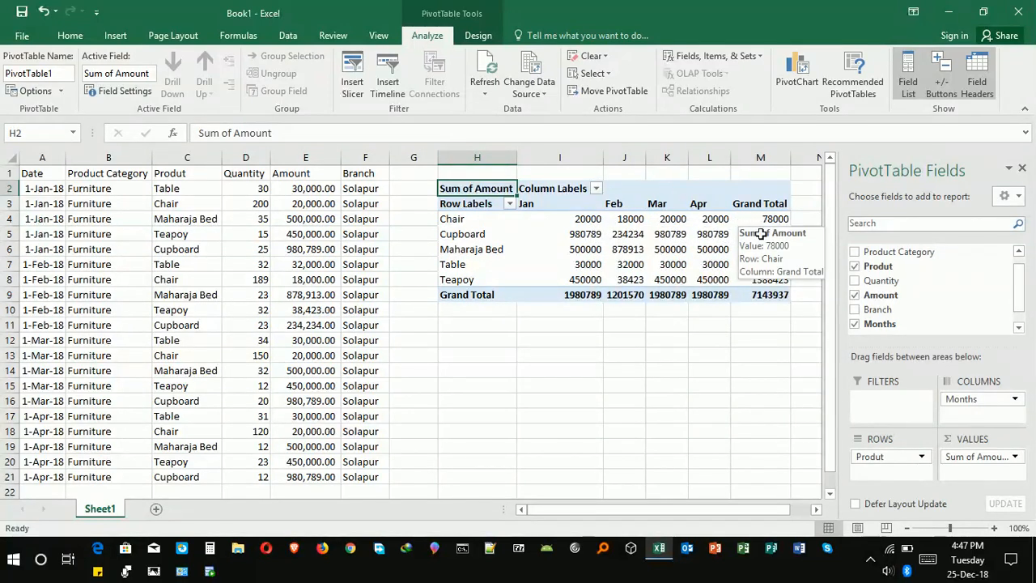
mouse_move(574, 248)
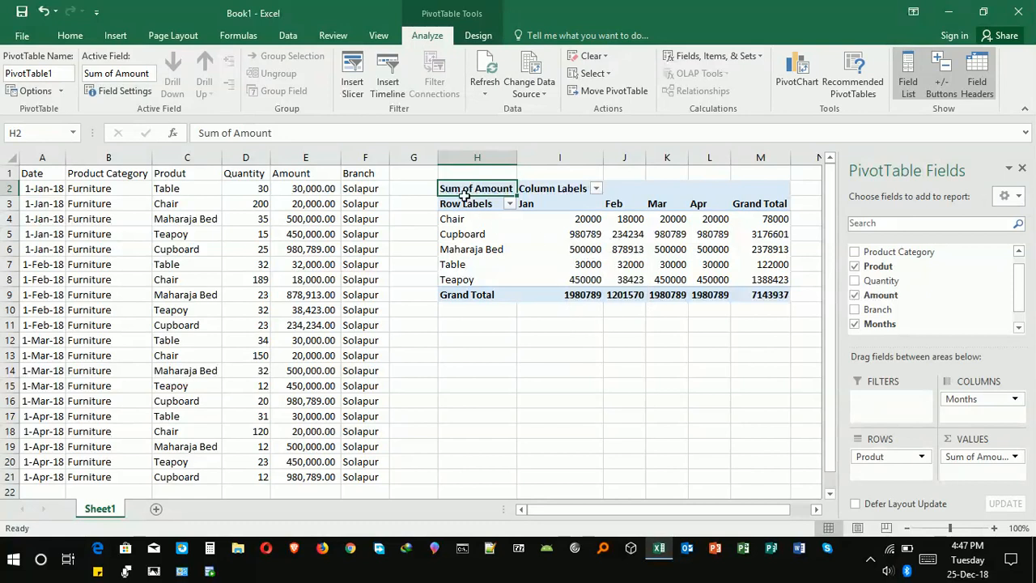
Examine the months offered in the column label filter and close it without applying anything.
click(595, 188)
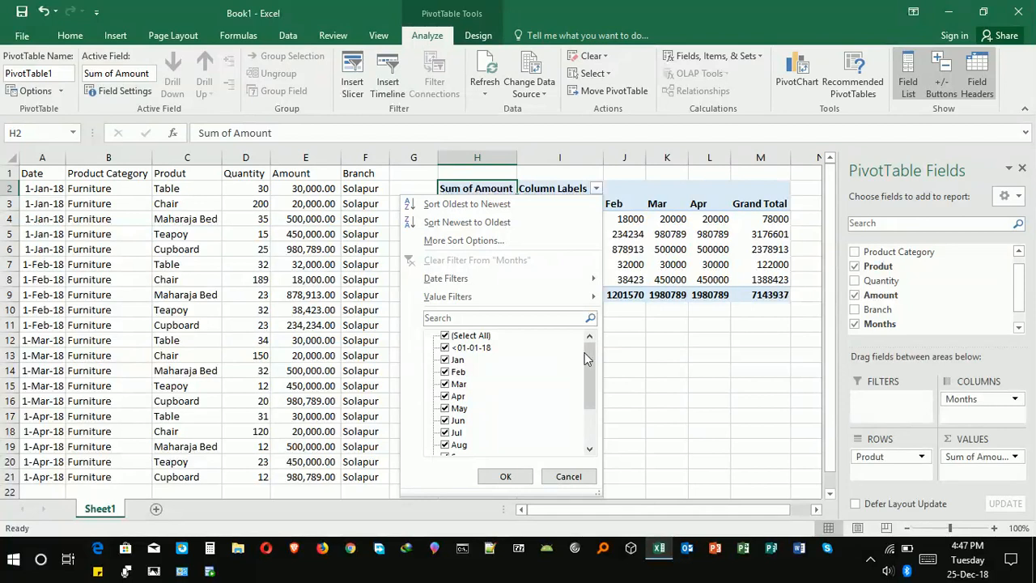
drag(588, 358, 589, 397)
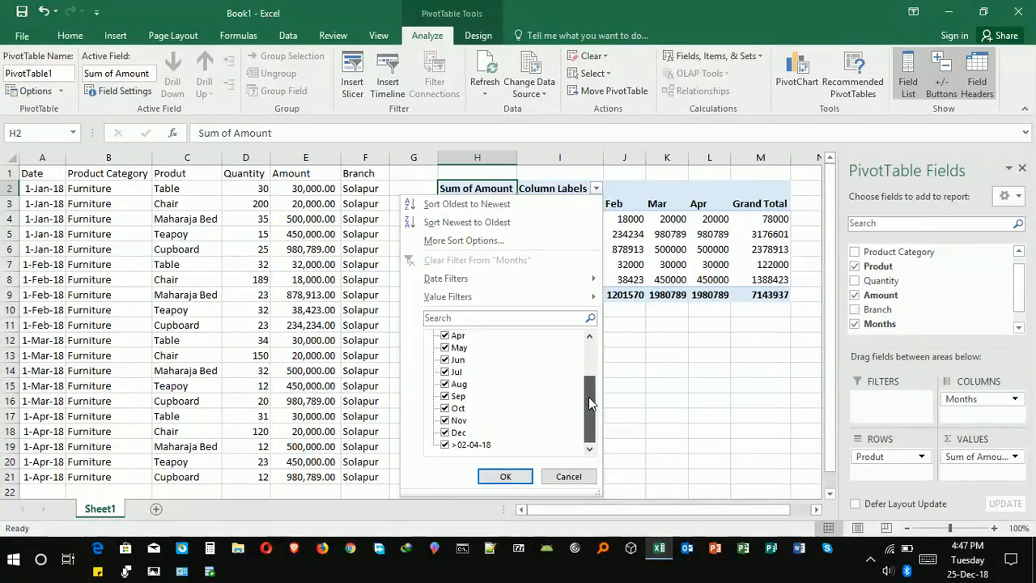
click(569, 477)
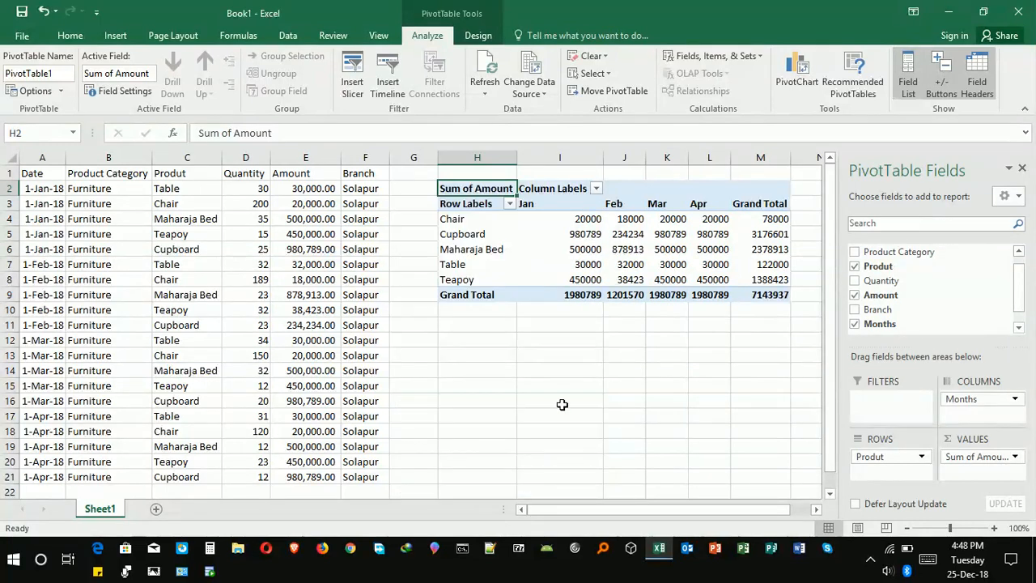
Filter the PivotTable's row labels to Maharaja Bed only and check its grand total.
click(509, 204)
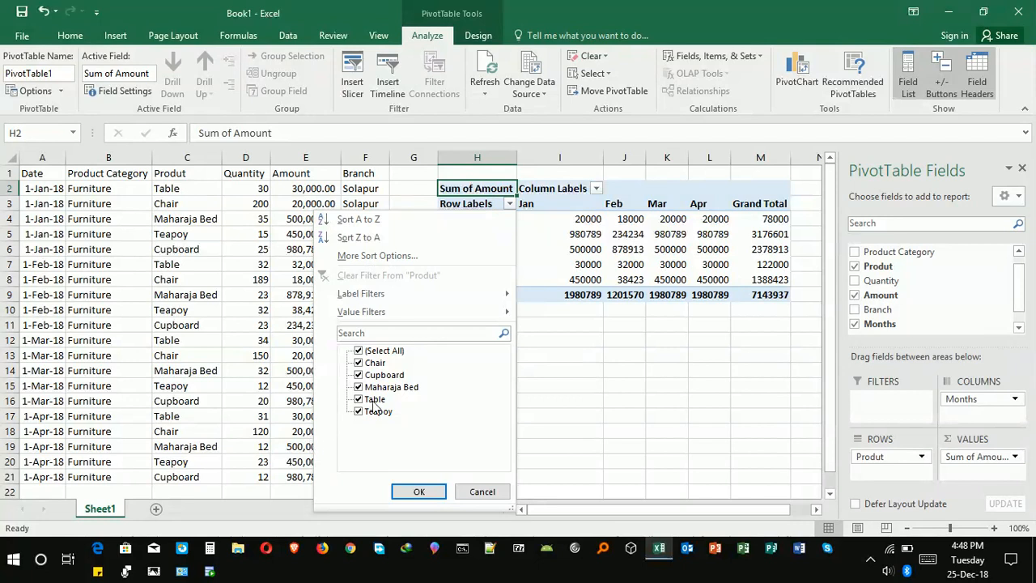
click(358, 351)
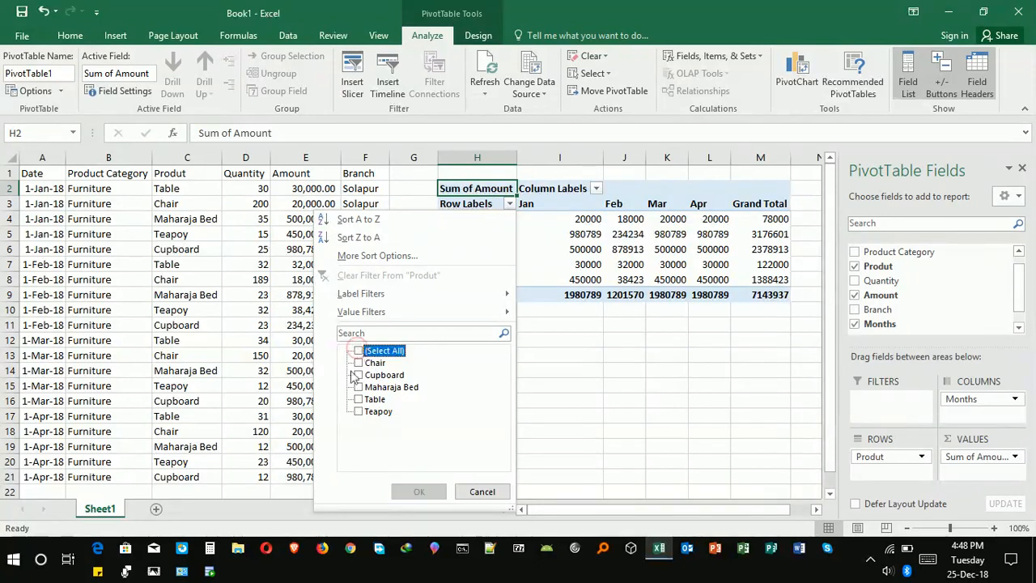
click(358, 388)
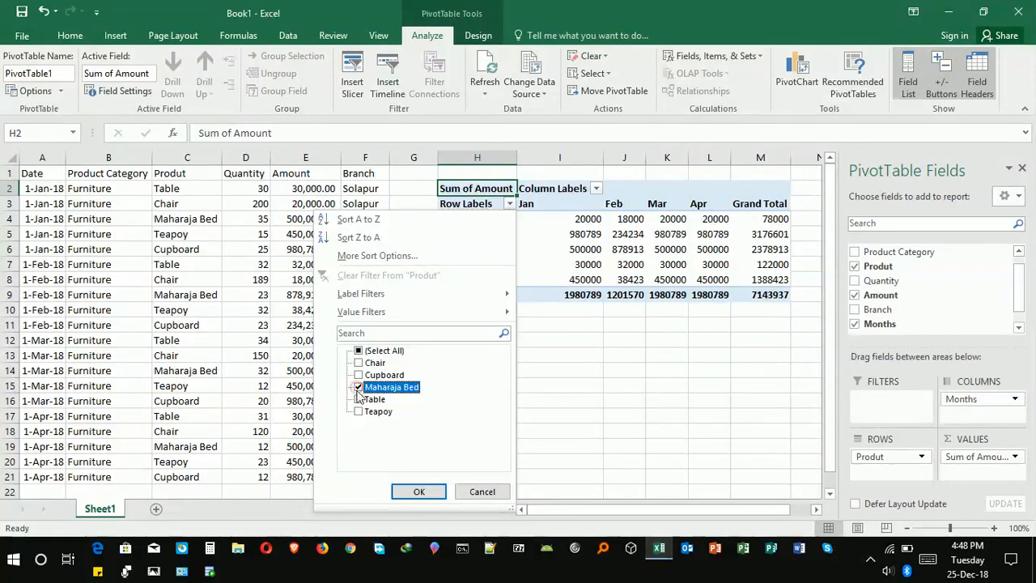
click(420, 492)
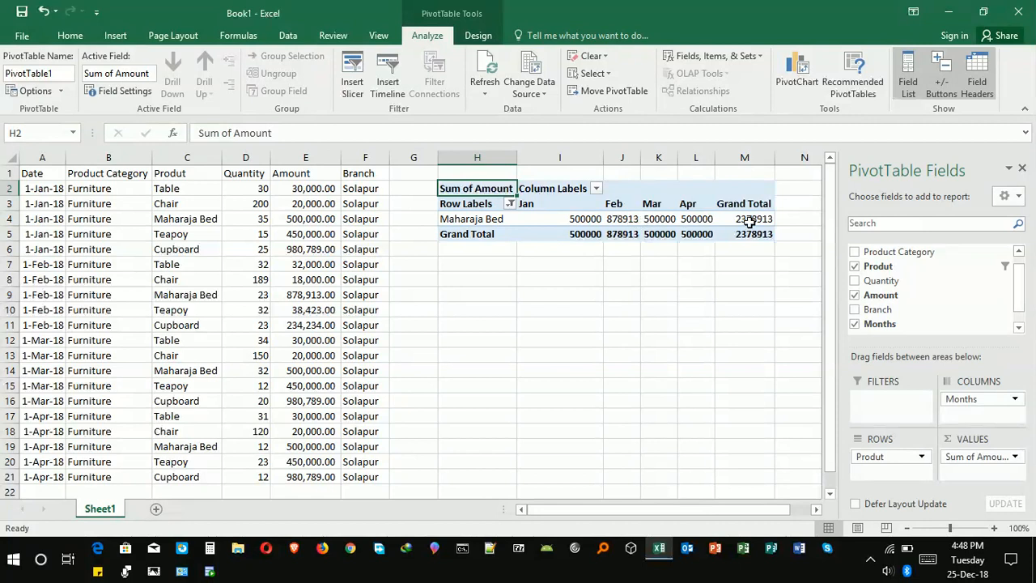
mouse_move(751, 223)
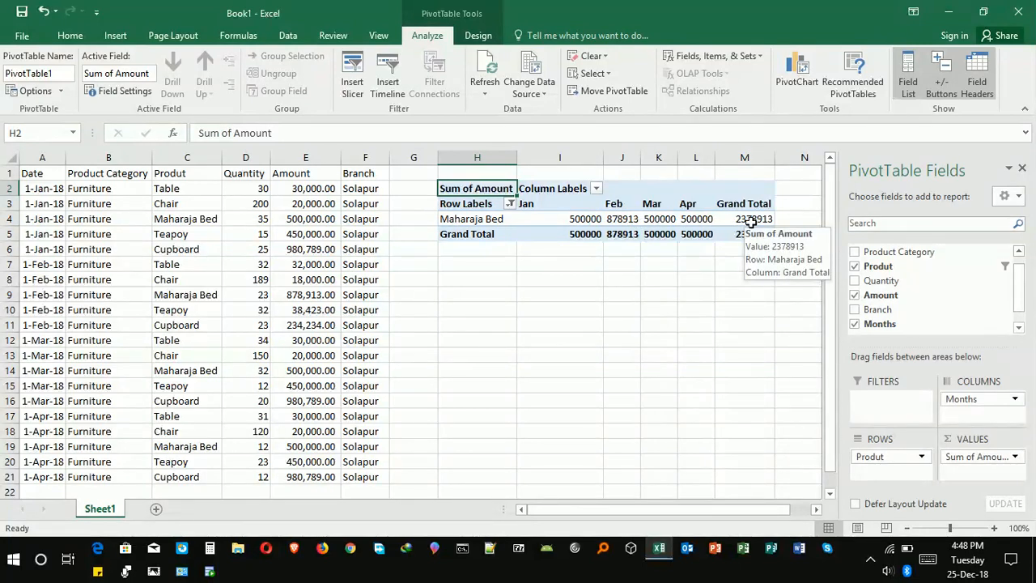
Reset the row label filter so that all products are selected again.
click(510, 204)
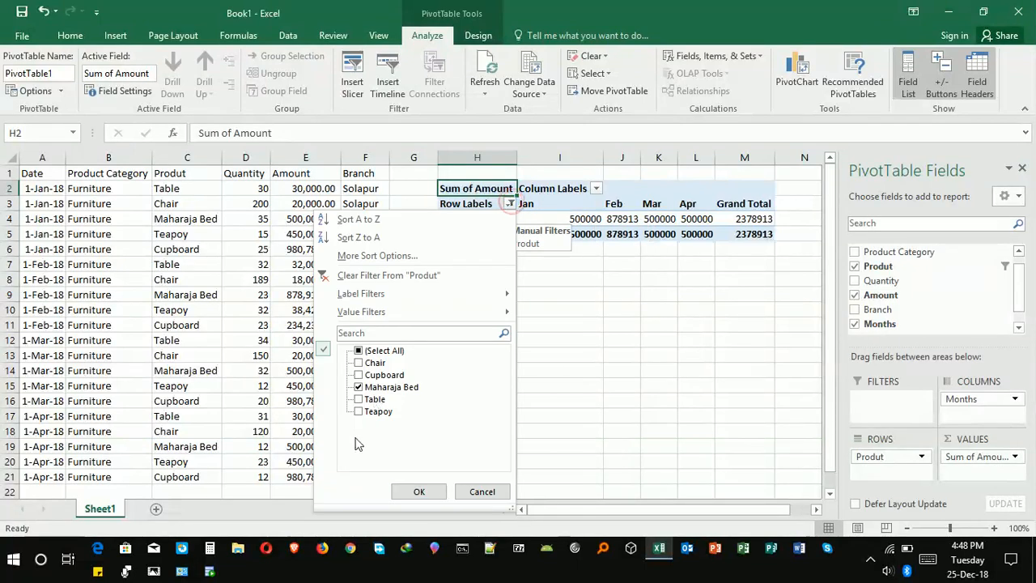
click(361, 352)
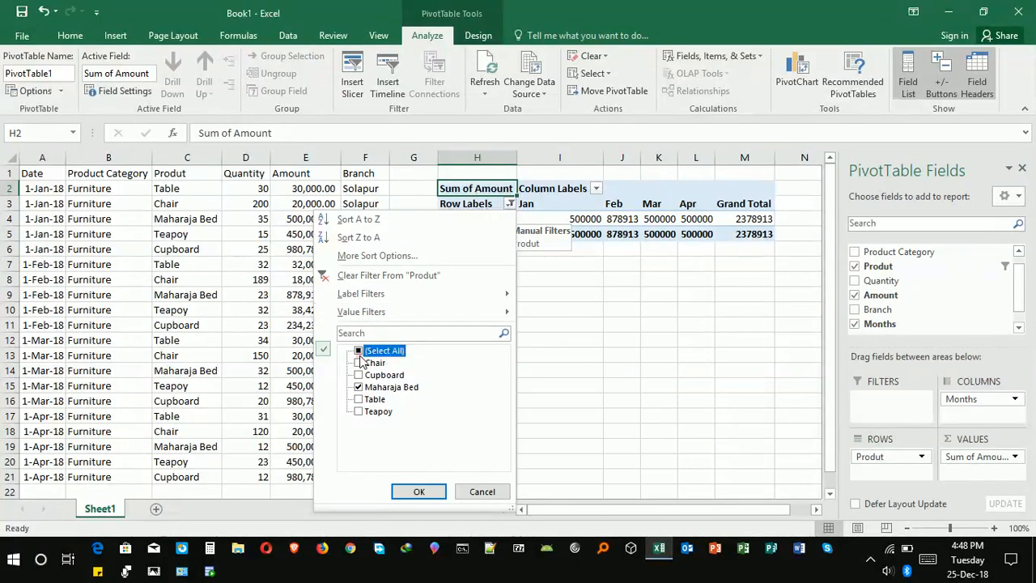
click(419, 491)
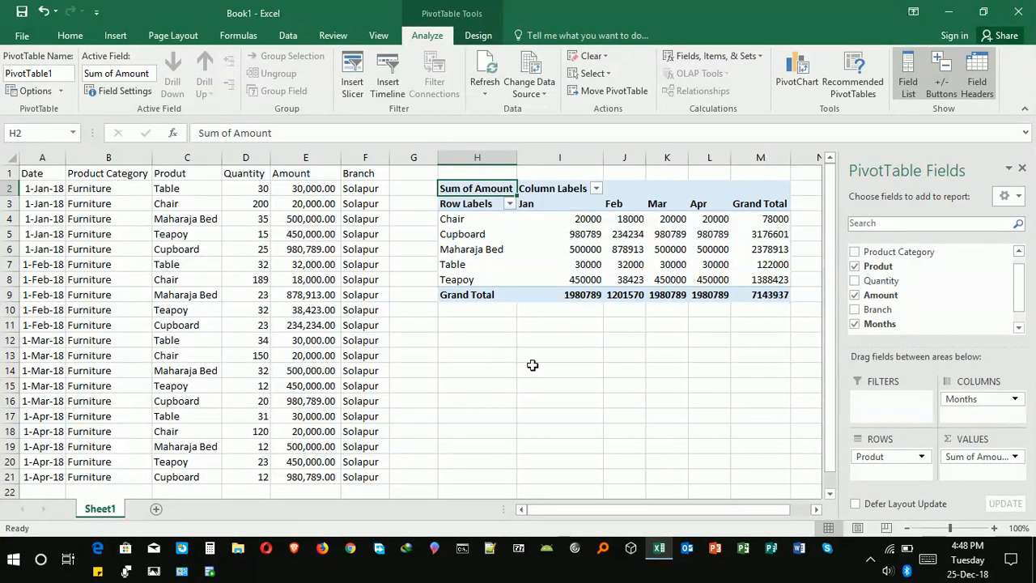
Rename the PivotTable's summed amount value field to Monthly Sale.
click(550, 341)
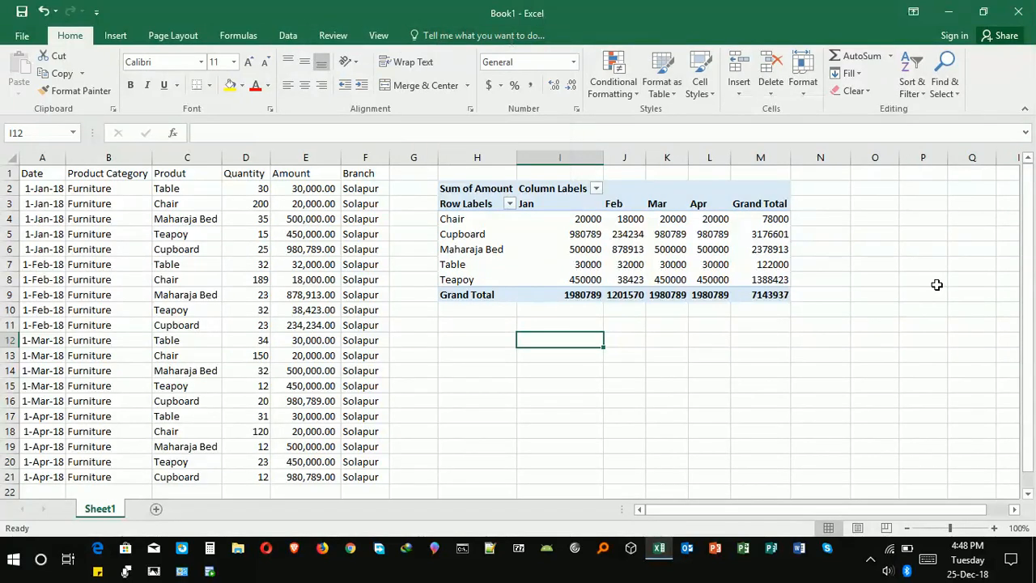
click(556, 232)
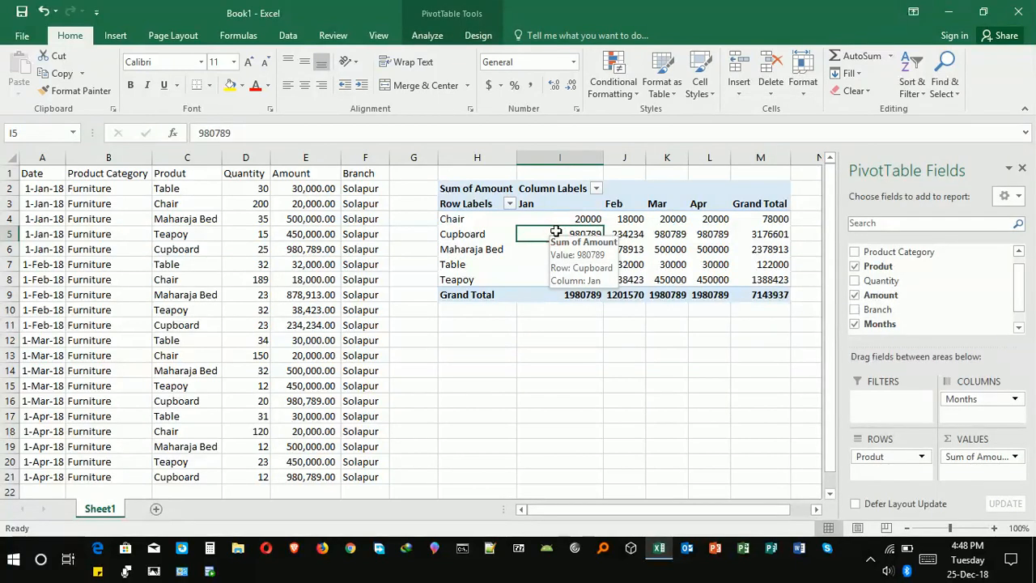
click(467, 19)
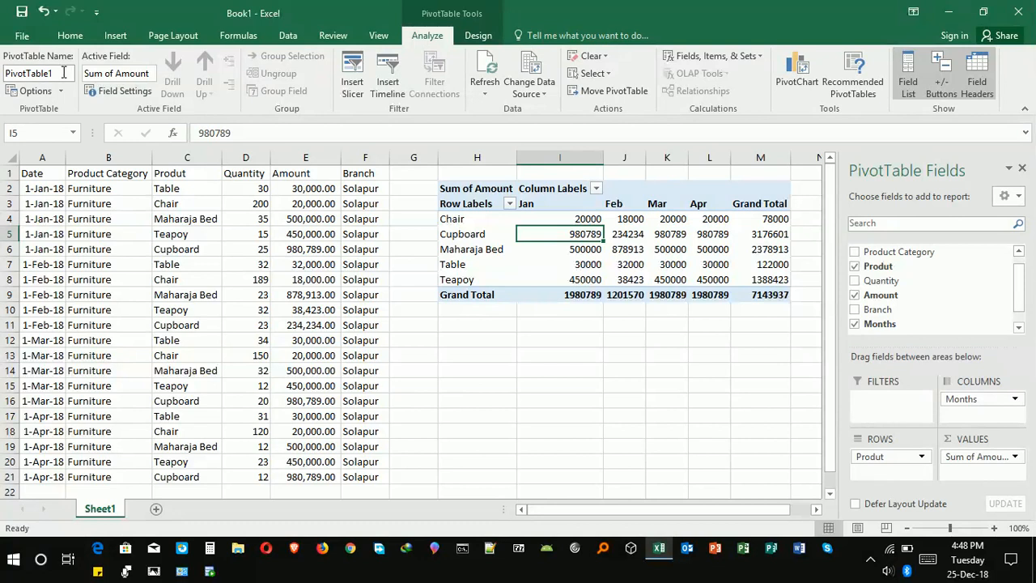
click(156, 74)
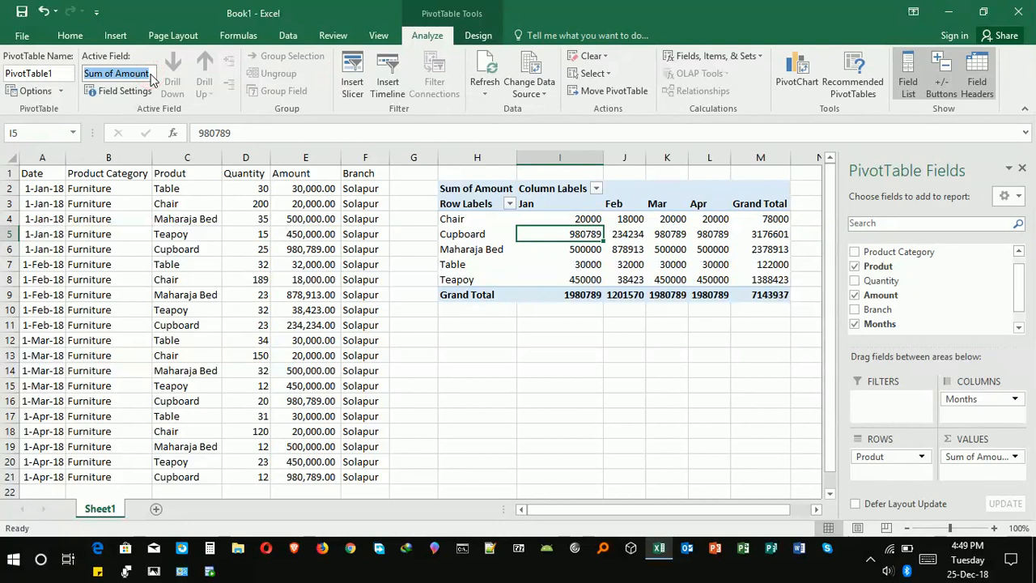
text(Yearly)
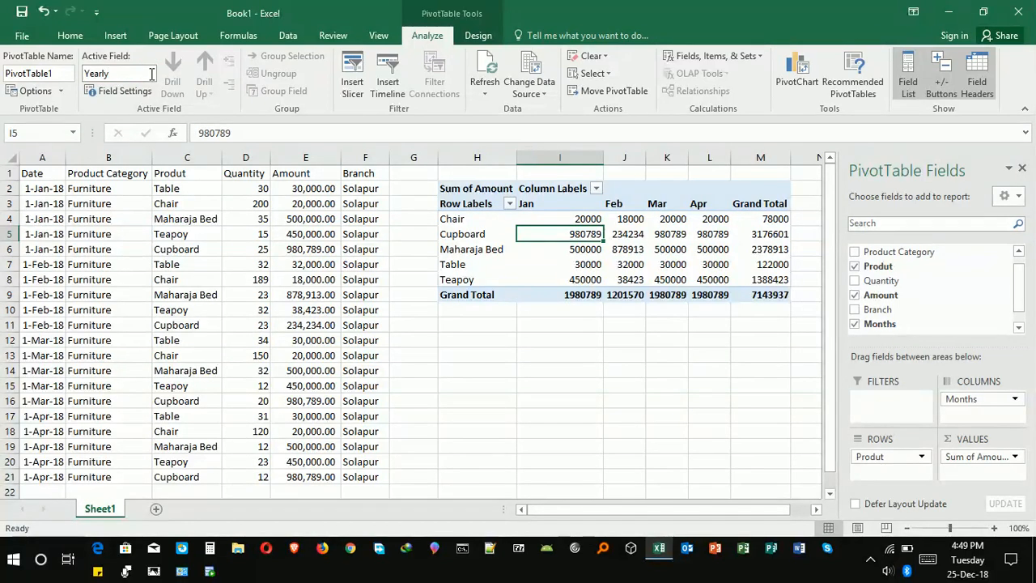
text(Monthly Sale)
key(Return)
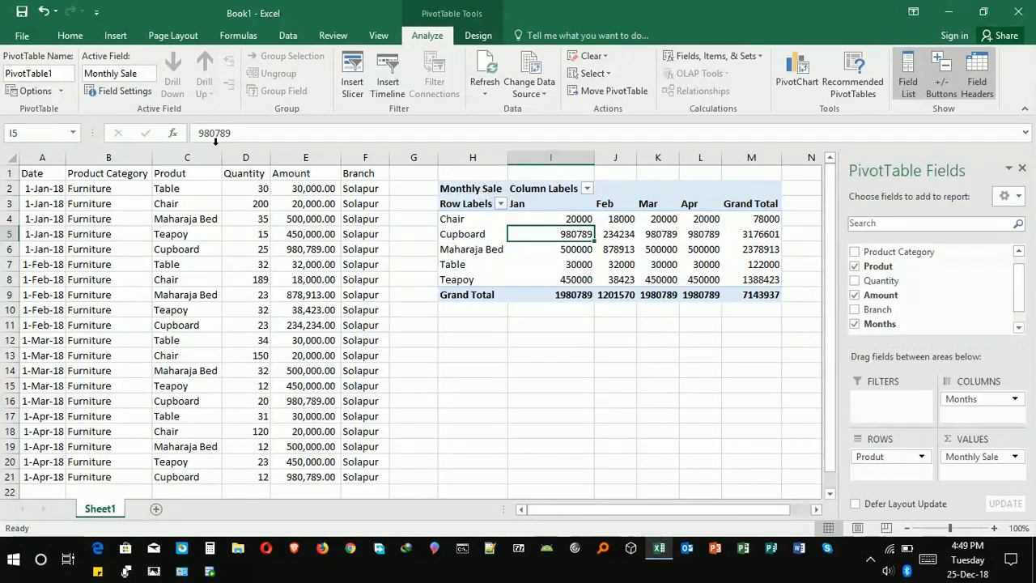
Open the number format from the Monthly Sale field's value settings and choose the Currency category.
click(122, 91)
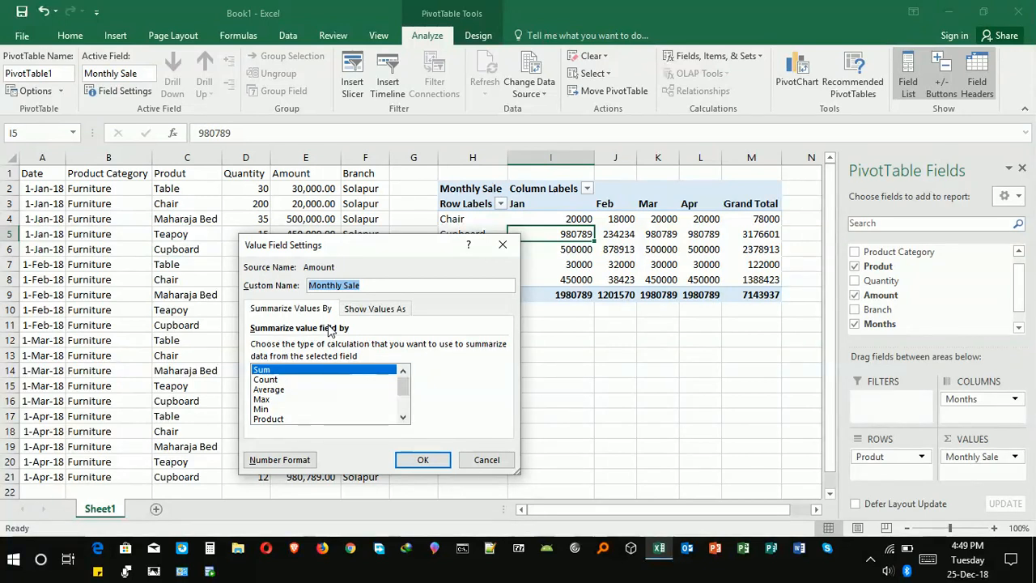
click(280, 467)
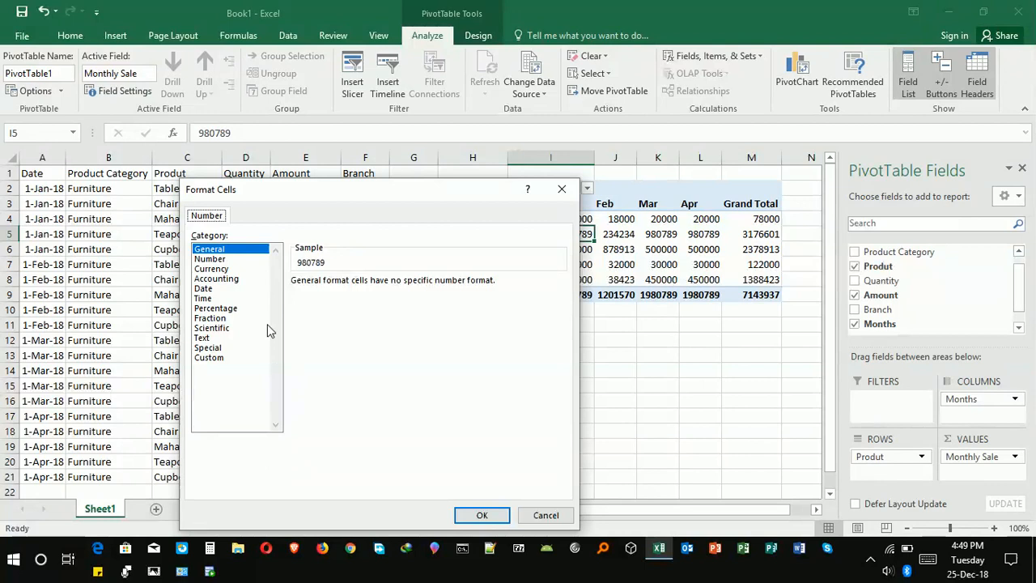
click(223, 270)
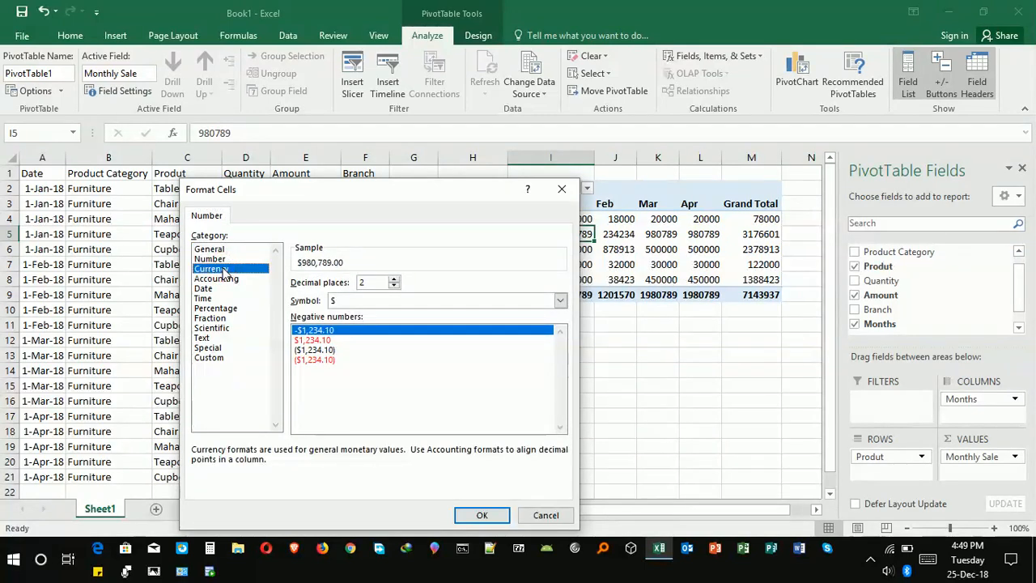
Look through the available currency symbols and choose INR for the Monthly Sale values.
click(558, 301)
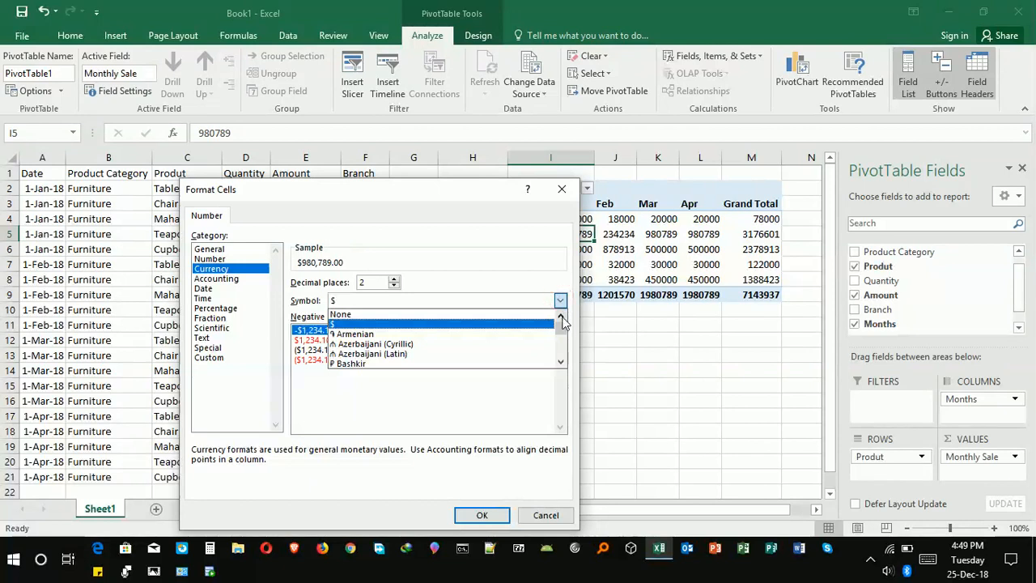
click(562, 363)
click(563, 365)
click(561, 364)
click(561, 364)
click(561, 364)
click(561, 363)
click(562, 363)
click(561, 363)
click(561, 363)
click(561, 364)
click(561, 364)
click(561, 363)
click(561, 364)
click(561, 363)
click(561, 363)
click(561, 363)
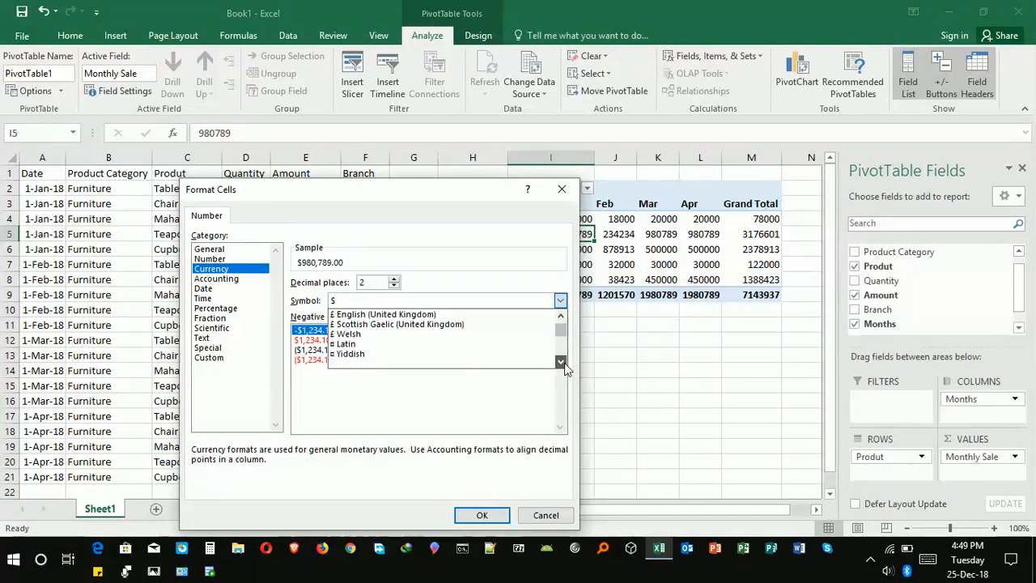
click(562, 363)
click(562, 363)
click(561, 364)
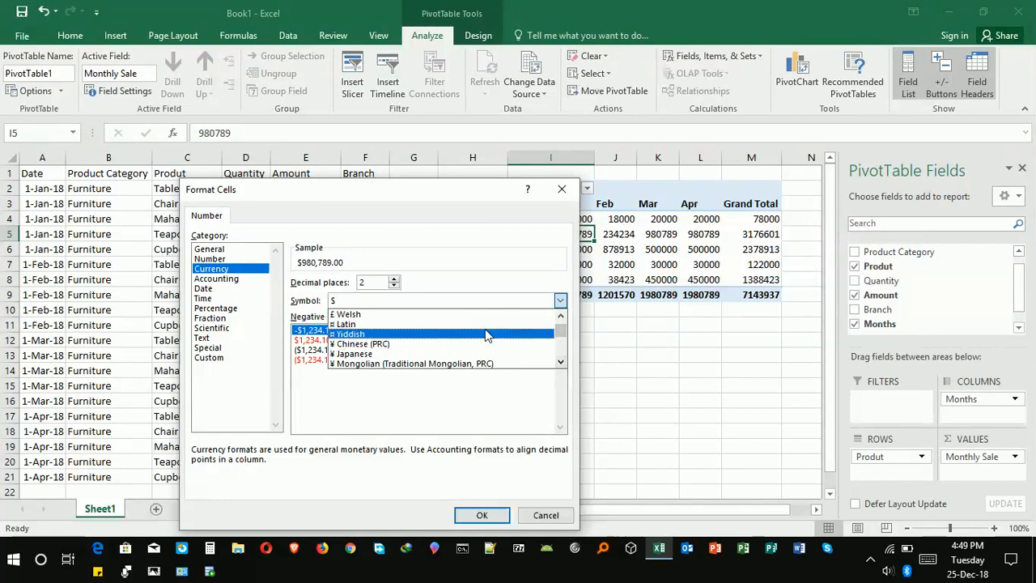
key(i)
key(n)
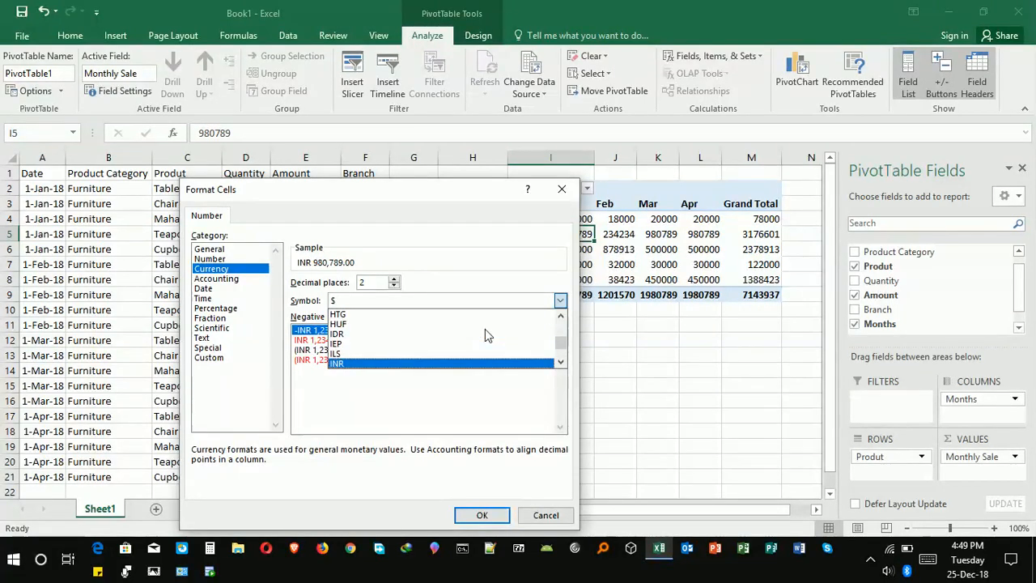
click(452, 365)
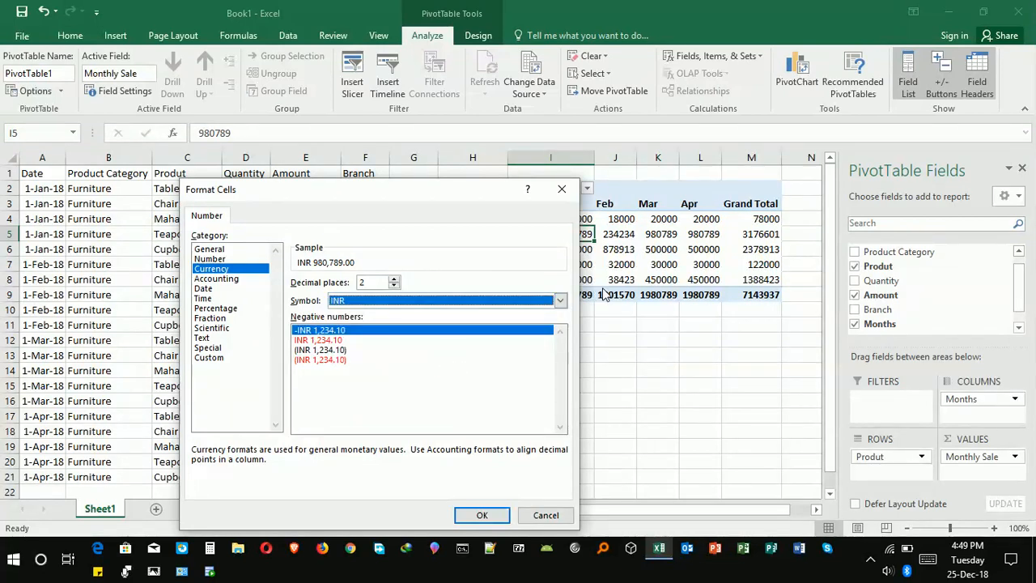
Set the currency symbol to $ with 2 decimal places and apply the format to the Monthly Sale values.
click(559, 301)
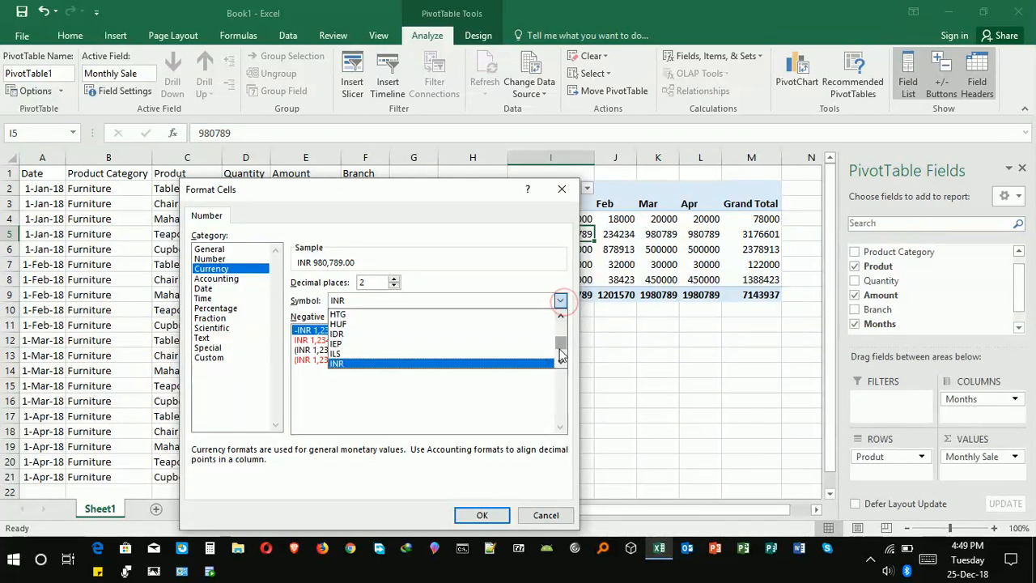
scroll(562, 369, down, 5)
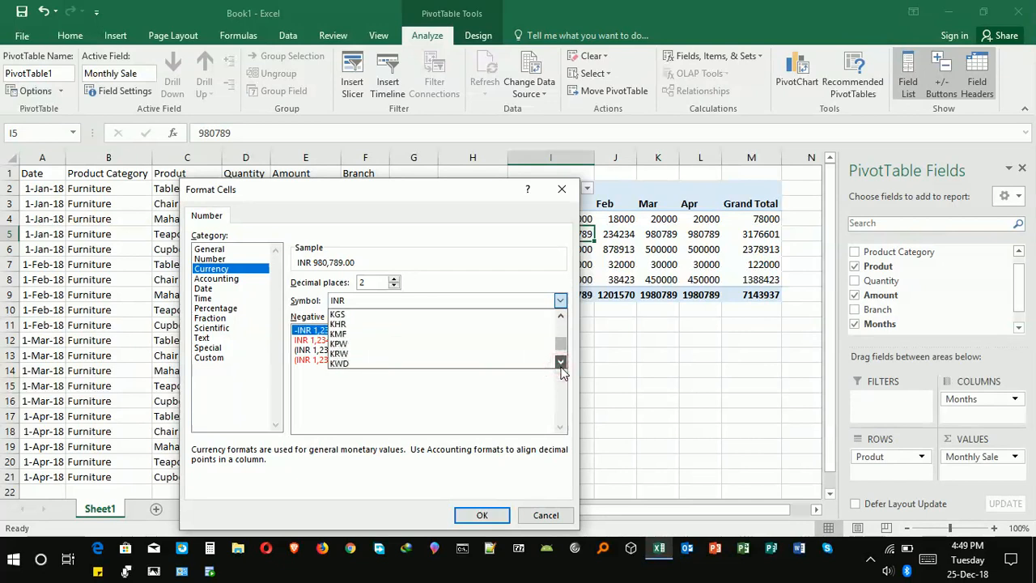
drag(560, 343, 563, 315)
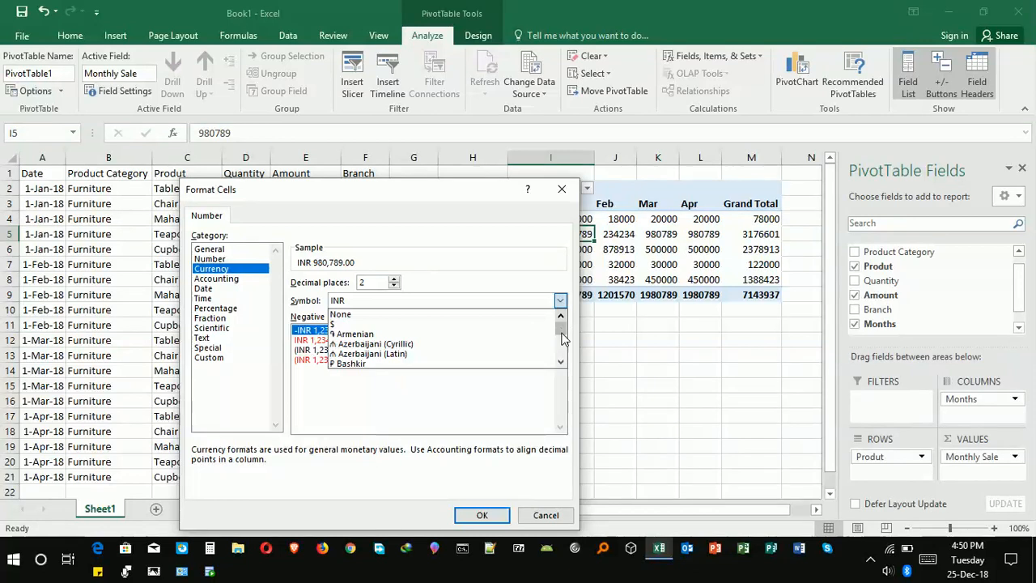
click(334, 324)
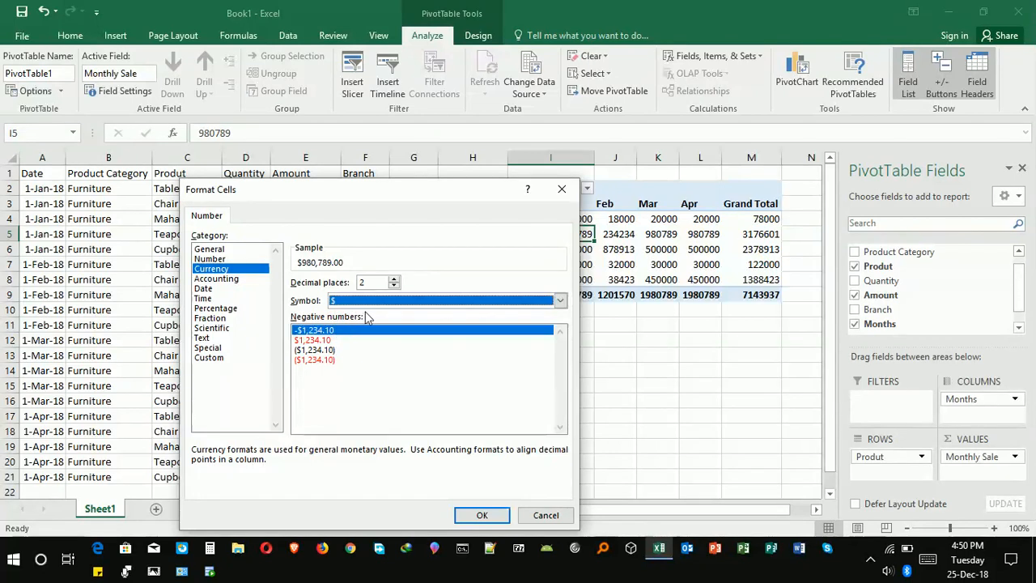
click(482, 515)
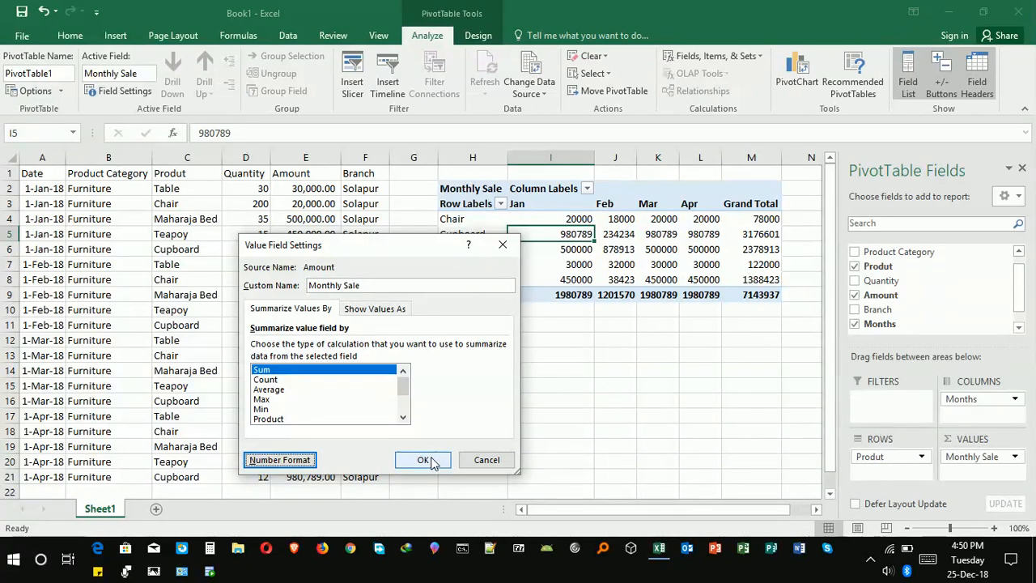
click(423, 460)
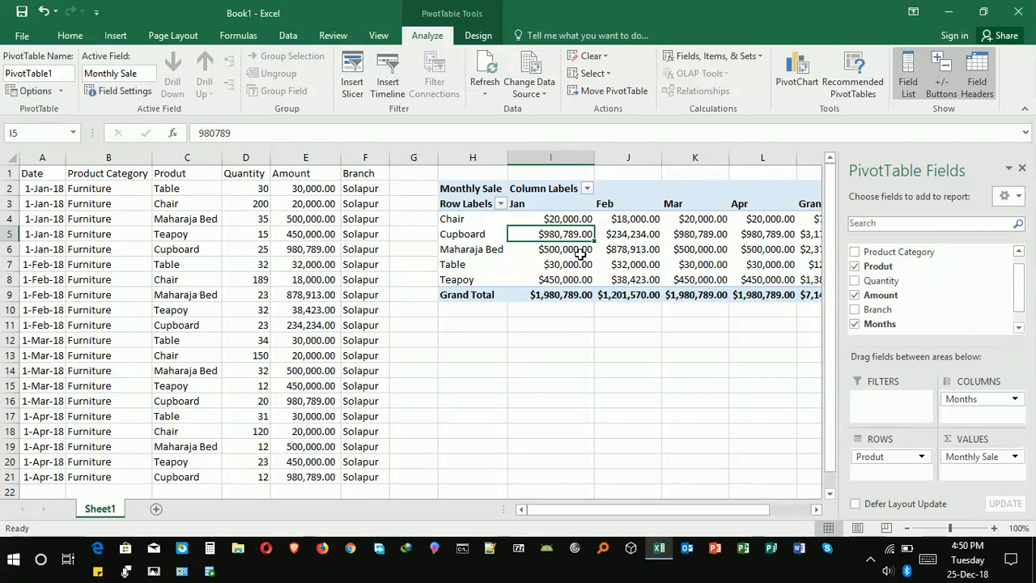
mouse_move(581, 254)
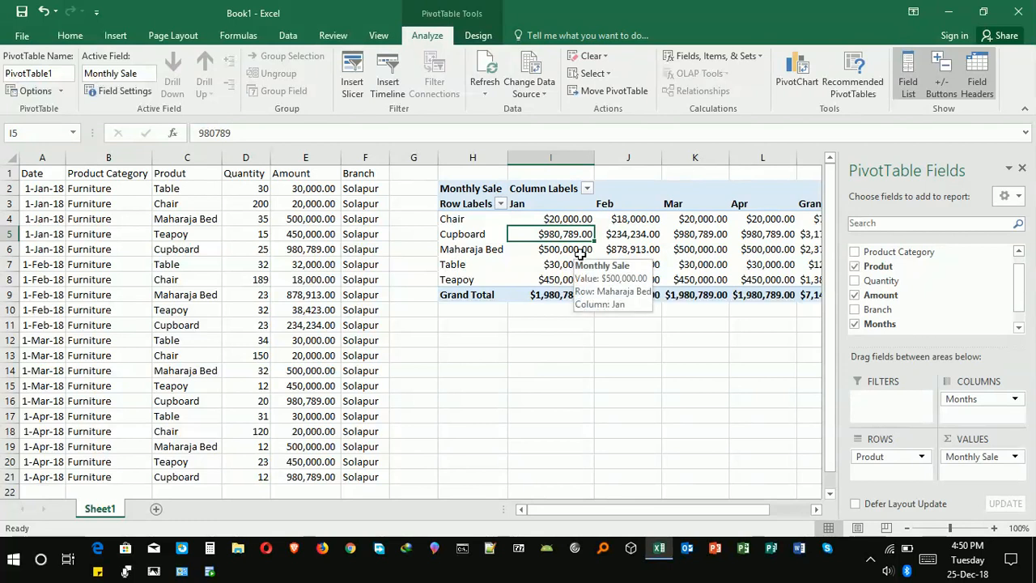
Select the Column Labels header and examine its active field name and the available PivotTable options.
click(570, 188)
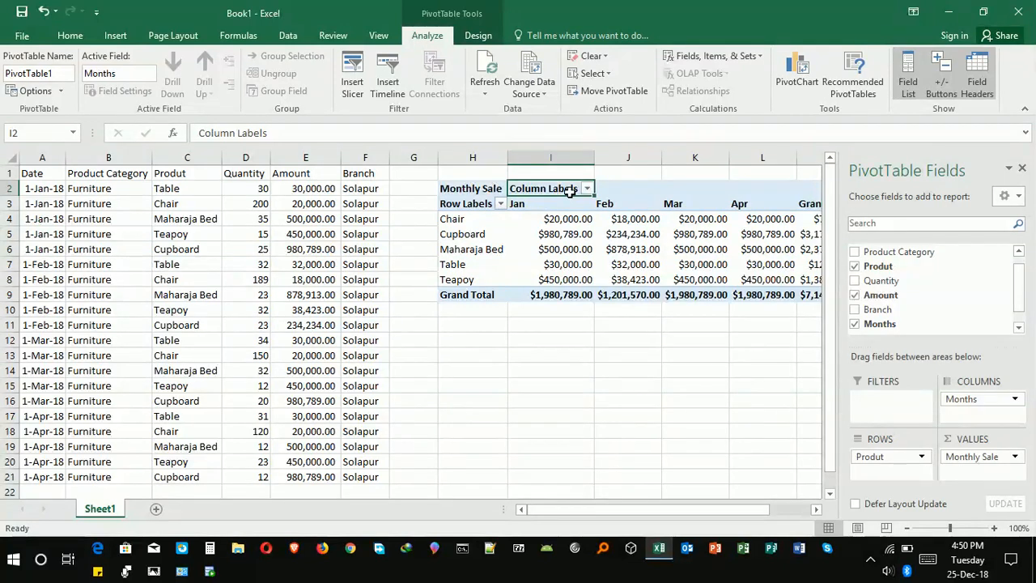
click(147, 74)
click(147, 75)
click(61, 92)
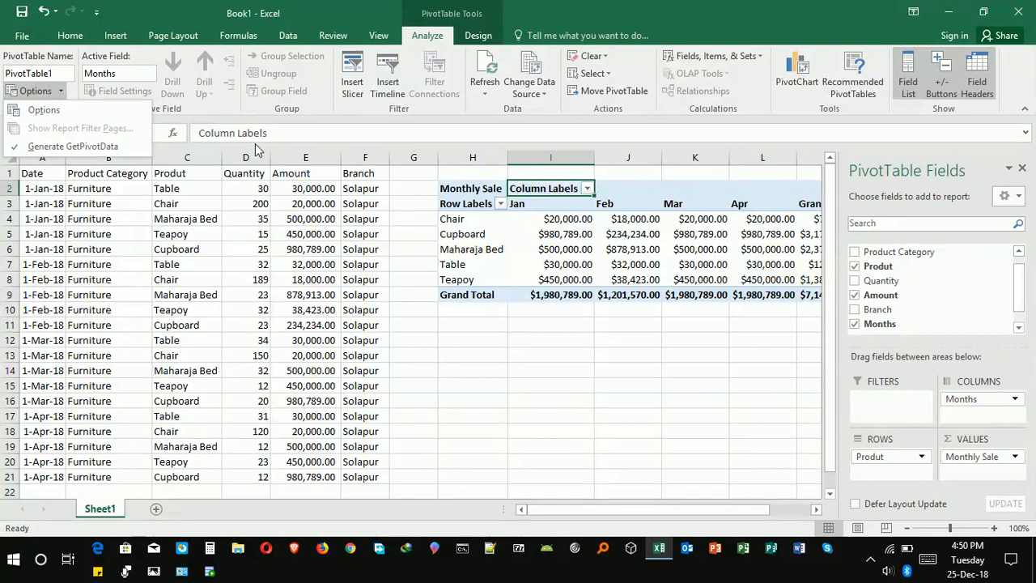
click(470, 221)
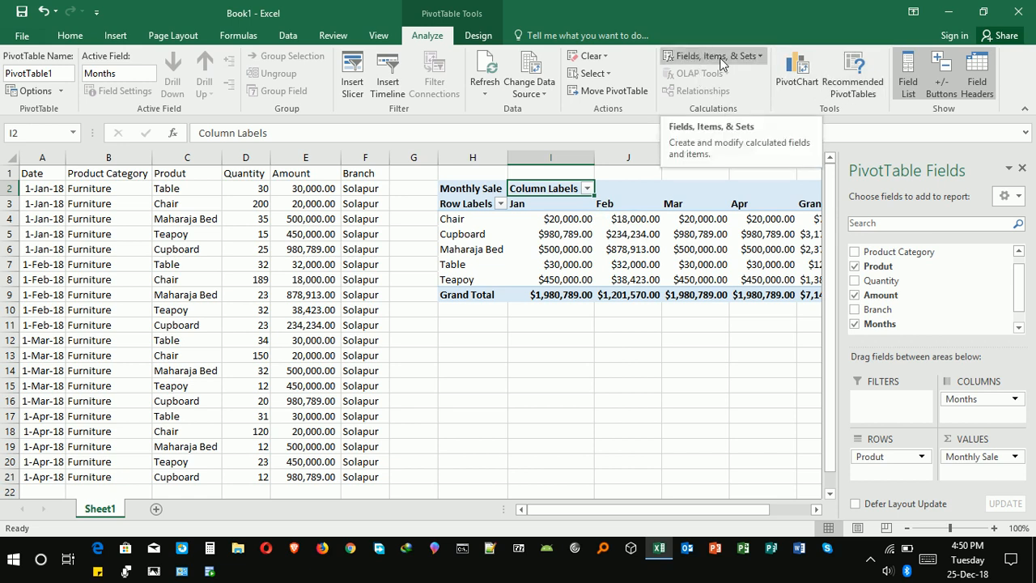
Examine the calculated field and item commands and the solve order for the Column Labels and Jan headers, changing nothing.
click(762, 58)
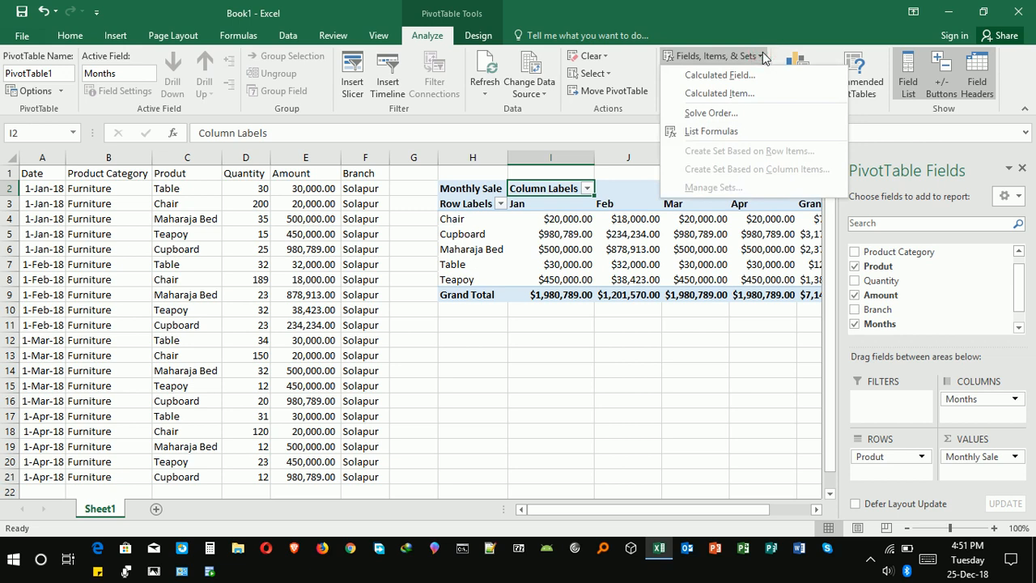
click(744, 115)
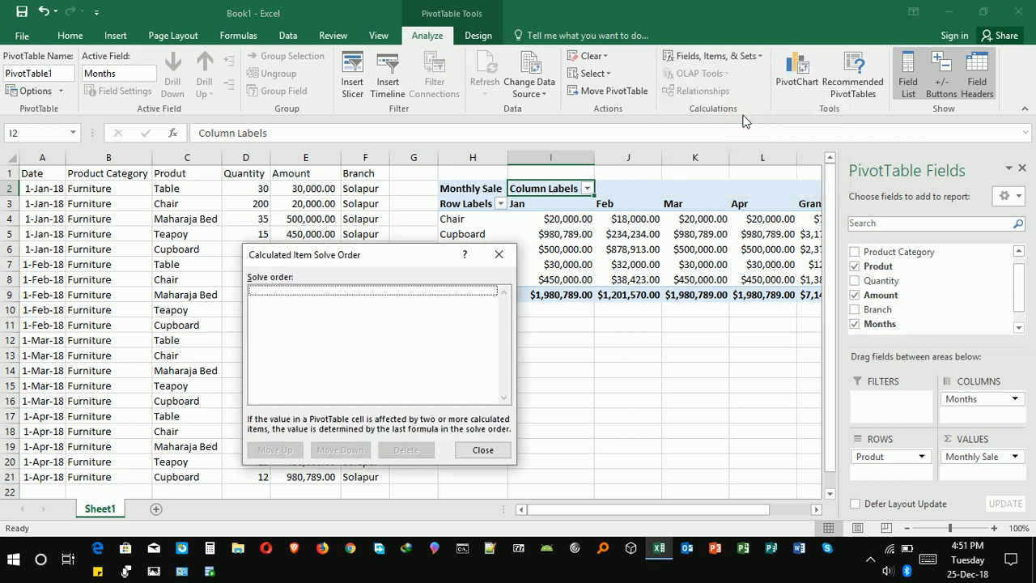
click(486, 451)
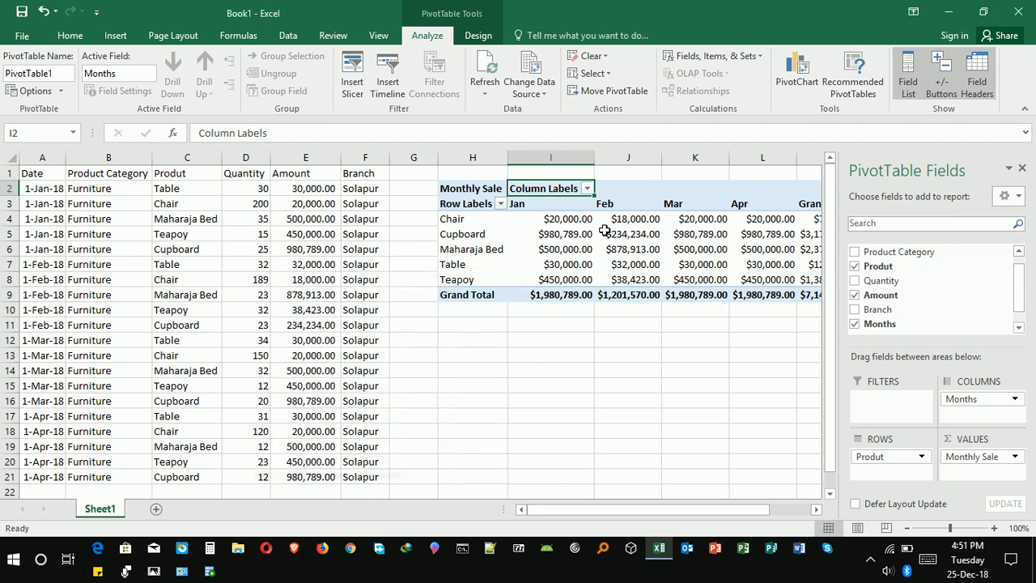
click(562, 204)
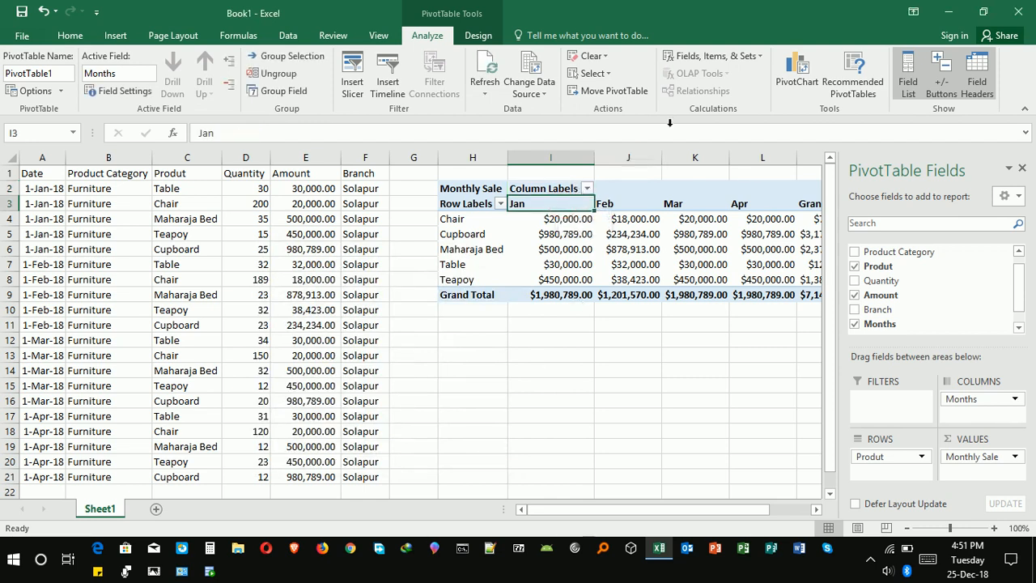
click(758, 55)
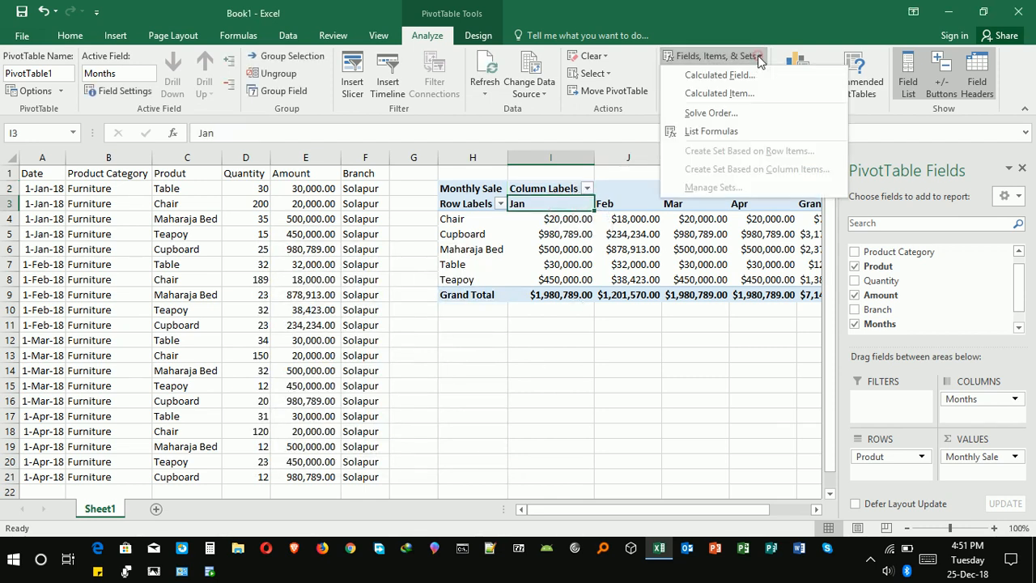
click(744, 112)
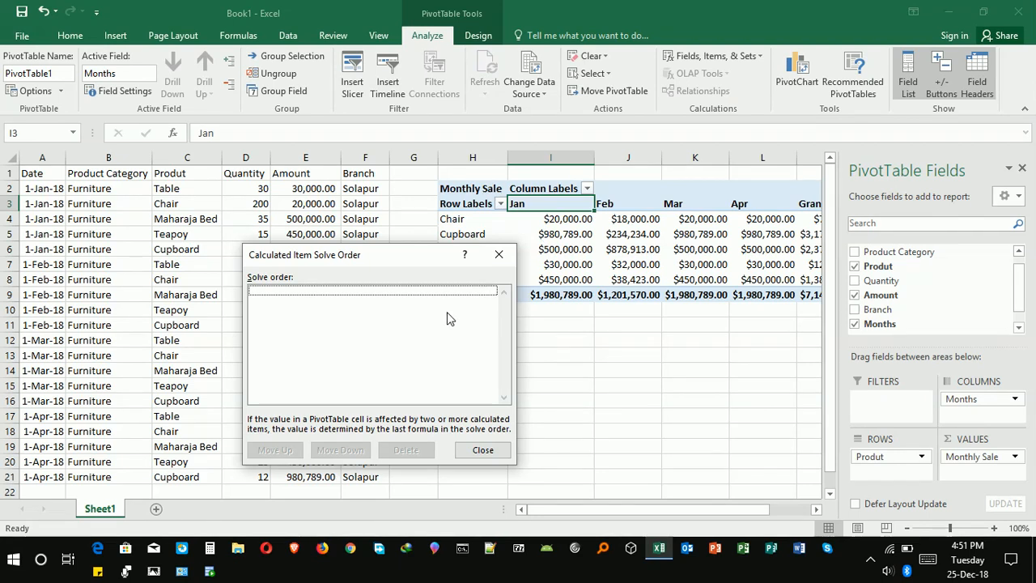
click(483, 450)
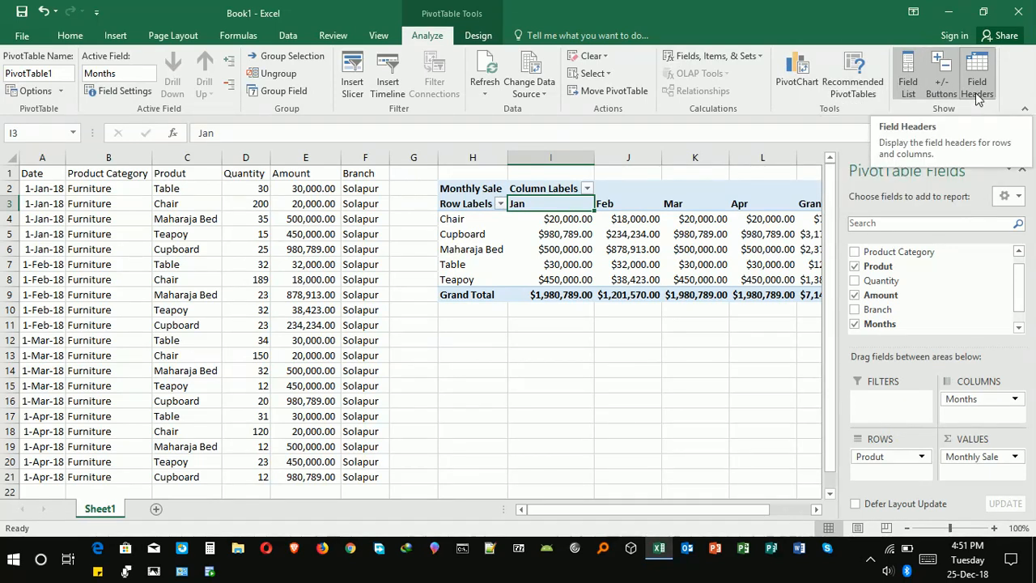
mouse_move(526, 272)
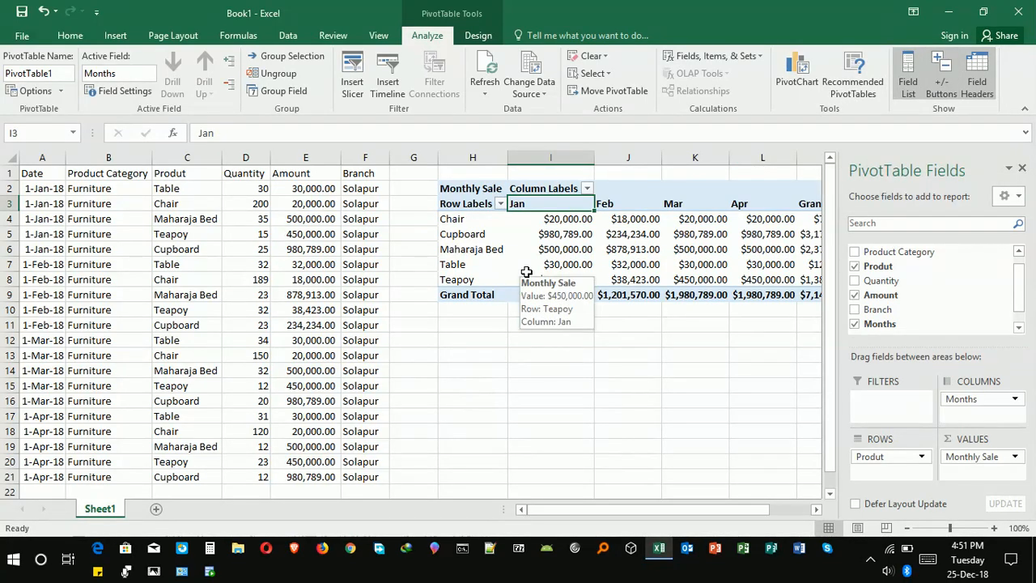